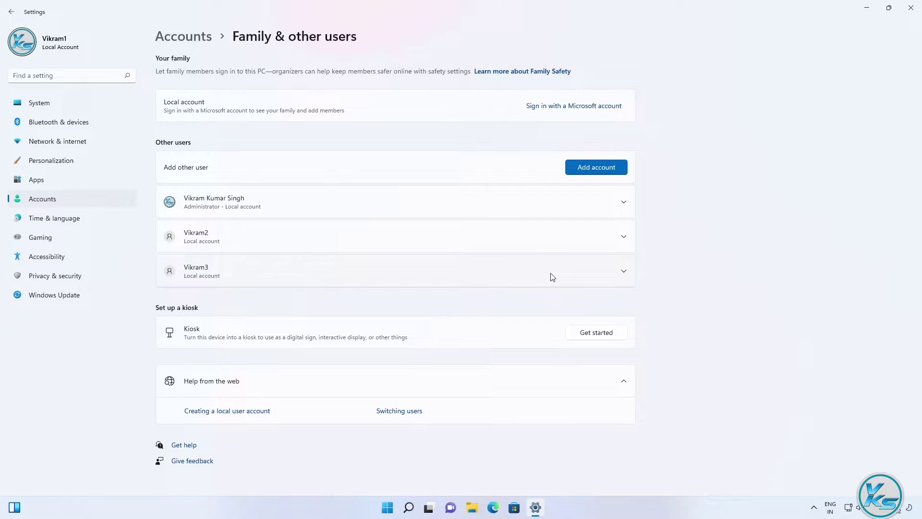
- Review the available account types for the local account ending in 3, then cancel the account type dialog
click(623, 272)
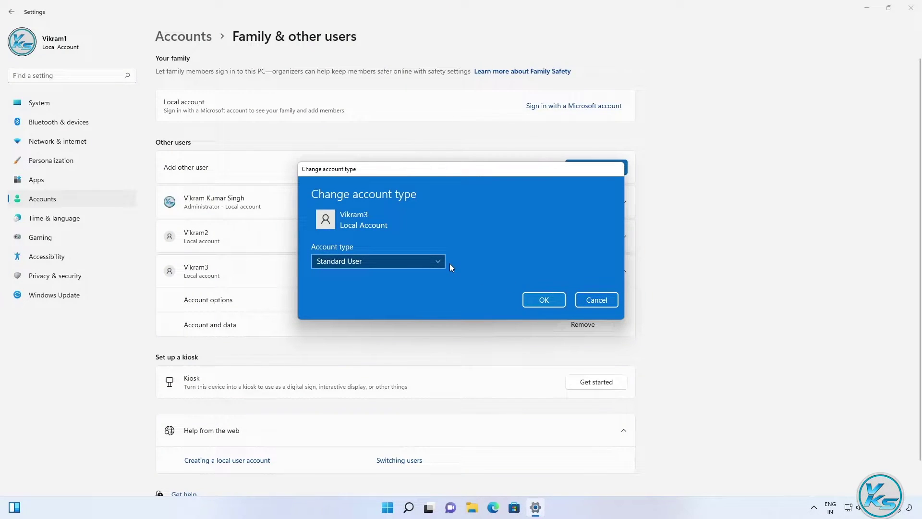
click(423, 261)
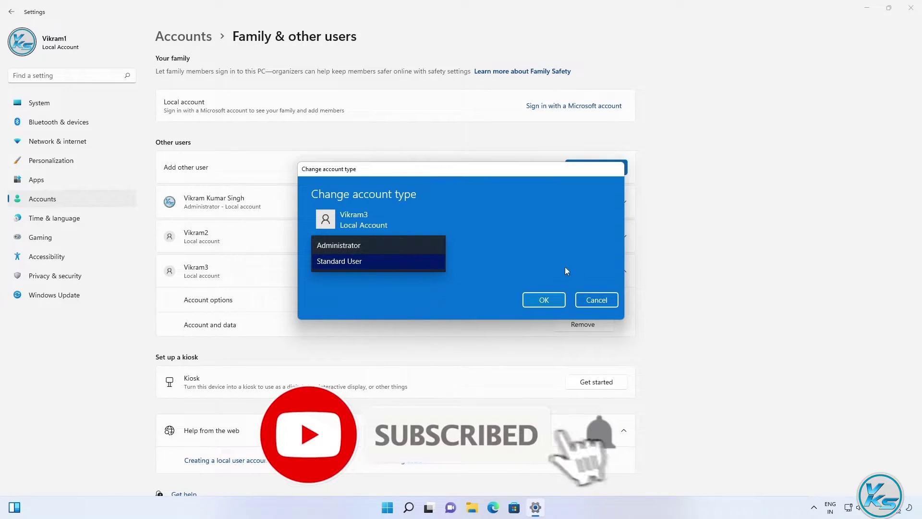
click(594, 301)
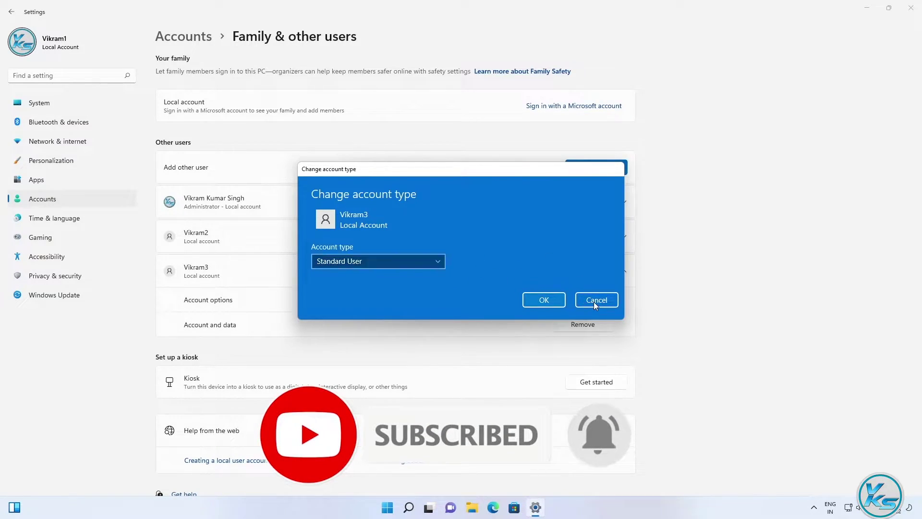
click(594, 301)
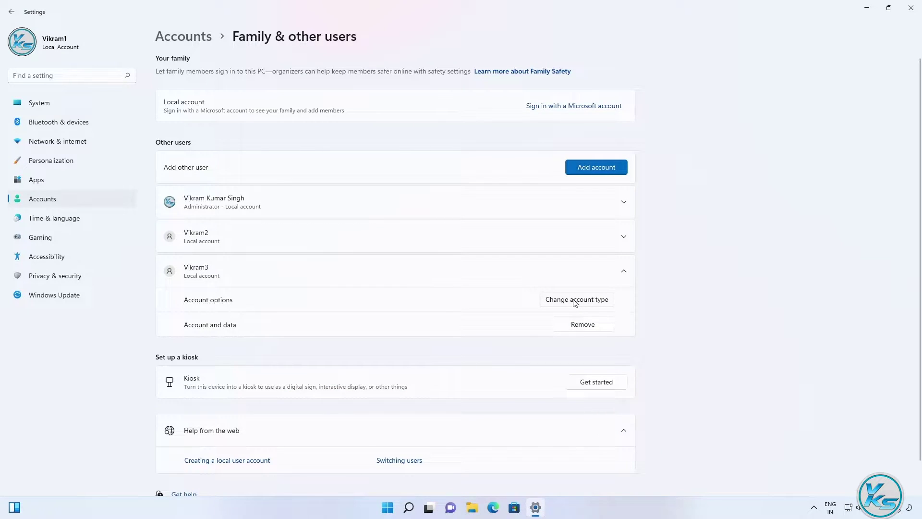
- Remove the local account ending in 3 together with its data
click(580, 327)
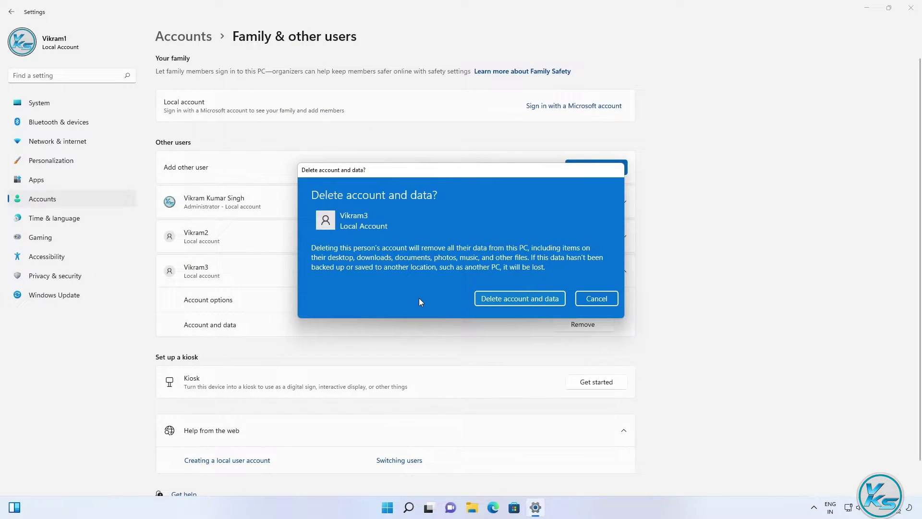
click(493, 300)
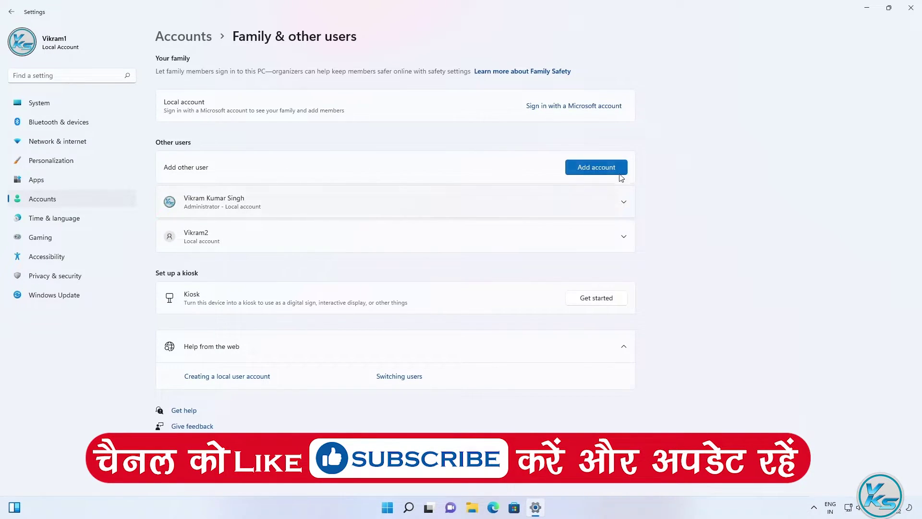
- Open Control Panel in a maximised window and view it by Category
click(863, 8)
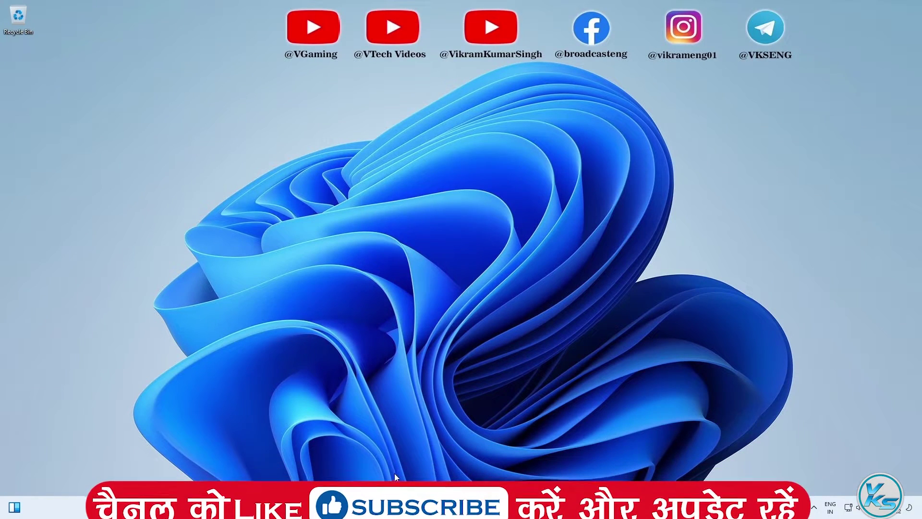
click(409, 499)
text(command Prompt)
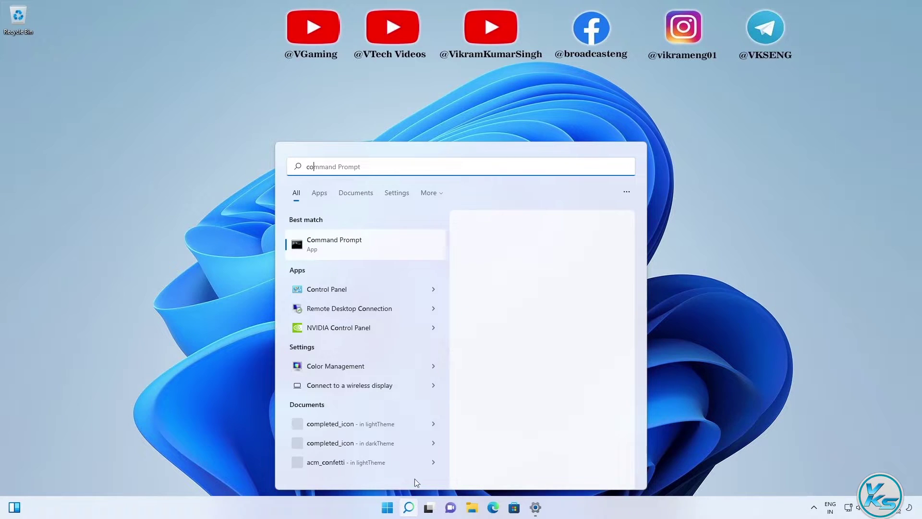
click(374, 288)
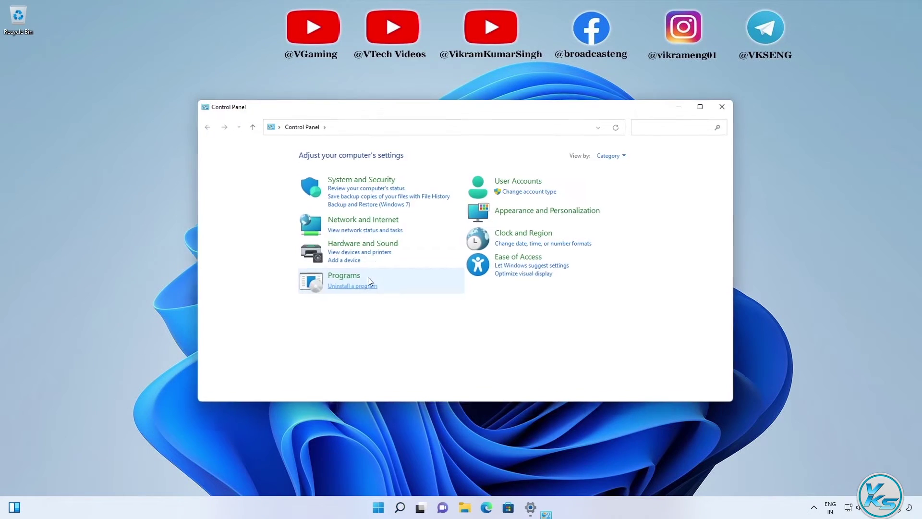
click(697, 107)
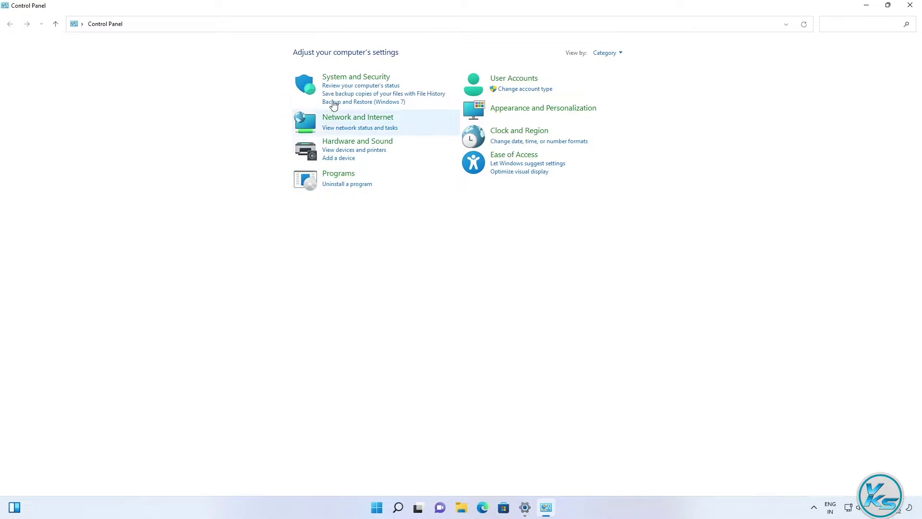
click(613, 53)
click(628, 66)
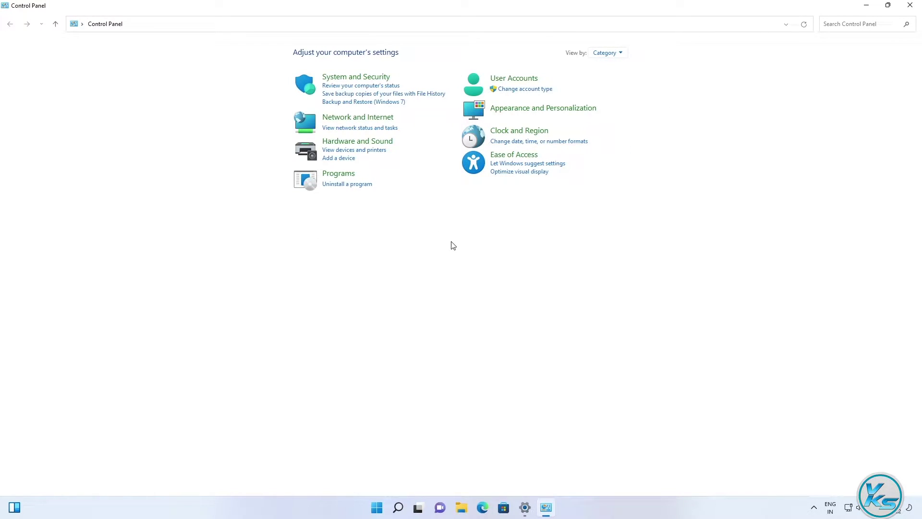
- Go to User Accounts and open the list for managing another account
click(516, 79)
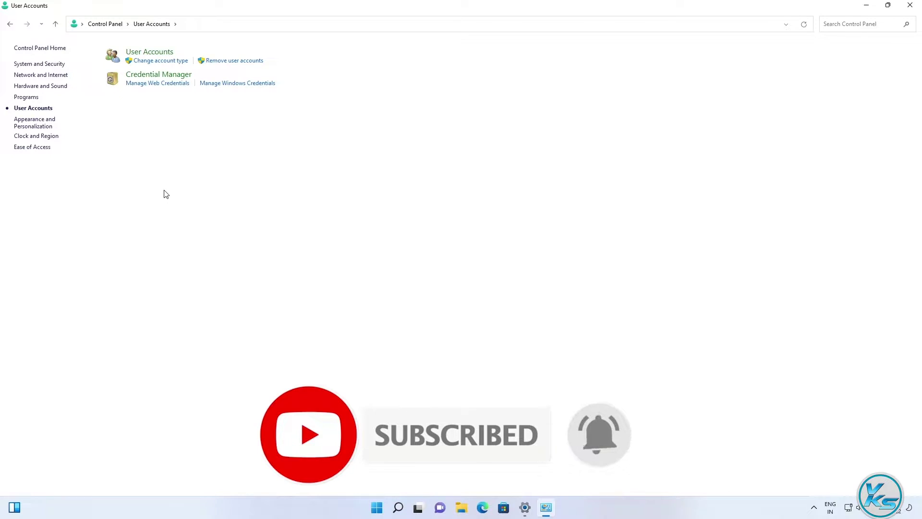
click(149, 57)
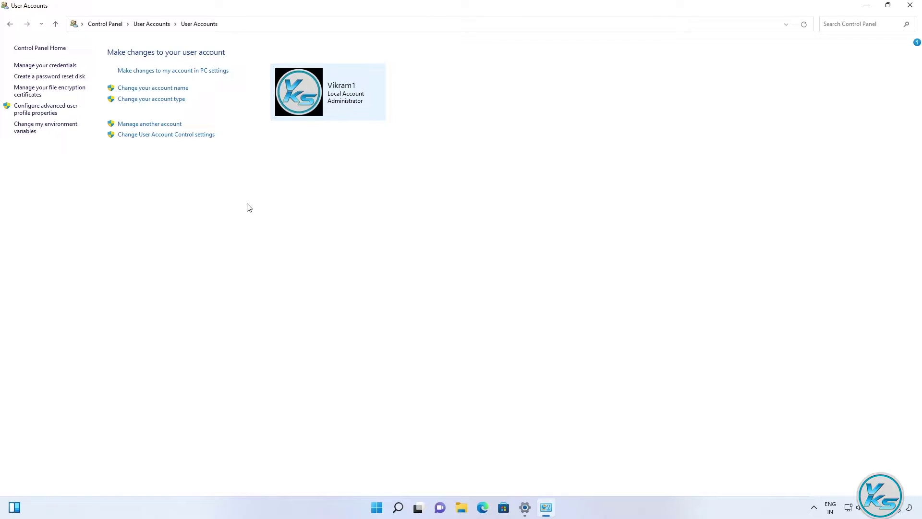
click(136, 125)
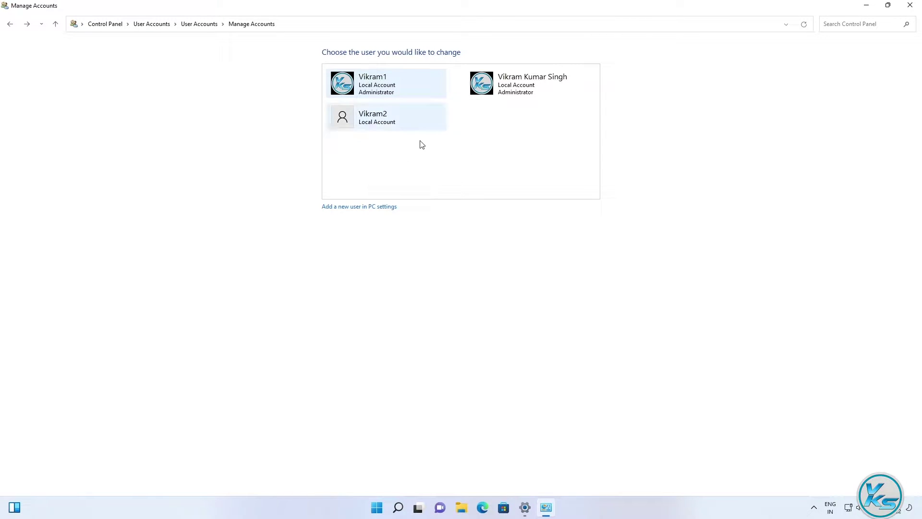
- Delete the local account ending in 2 along with all of its files
click(374, 126)
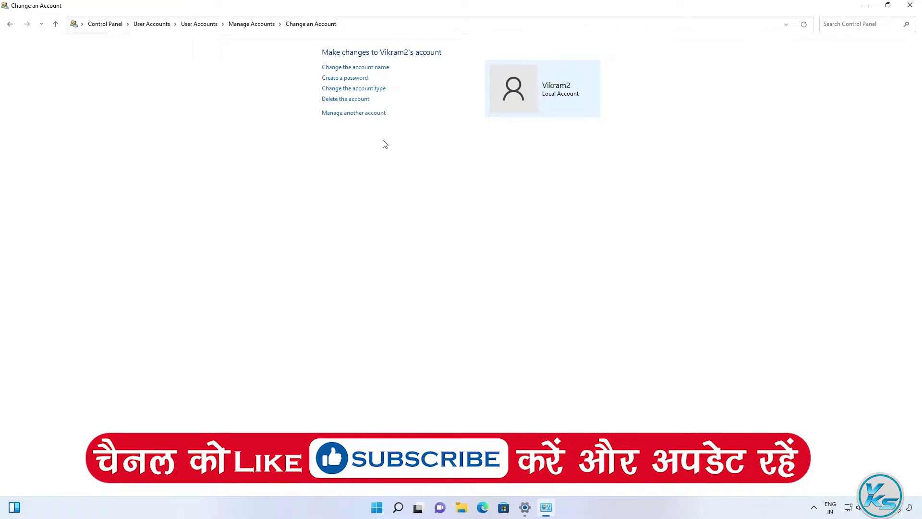
click(346, 99)
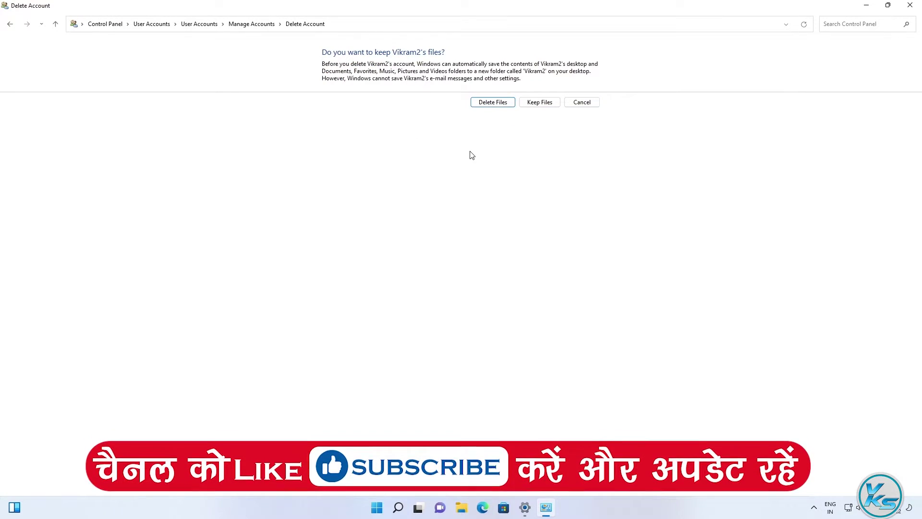
click(488, 103)
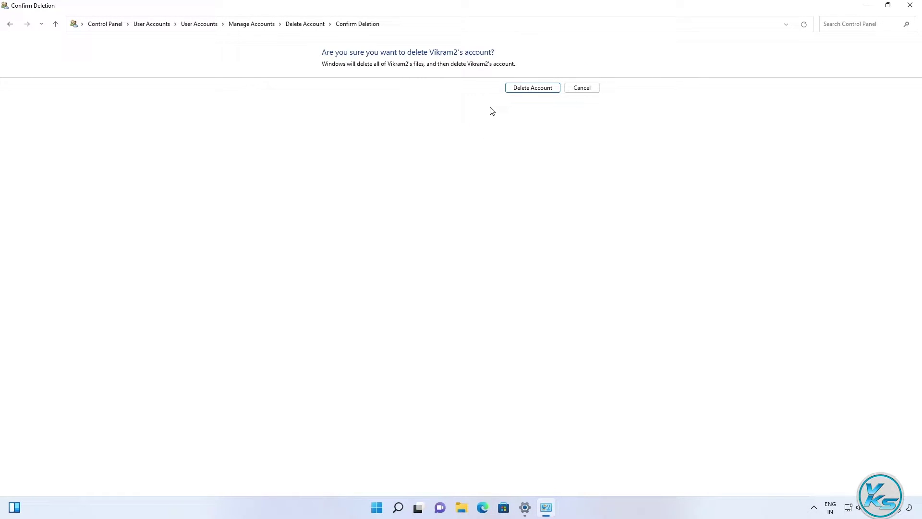
click(523, 89)
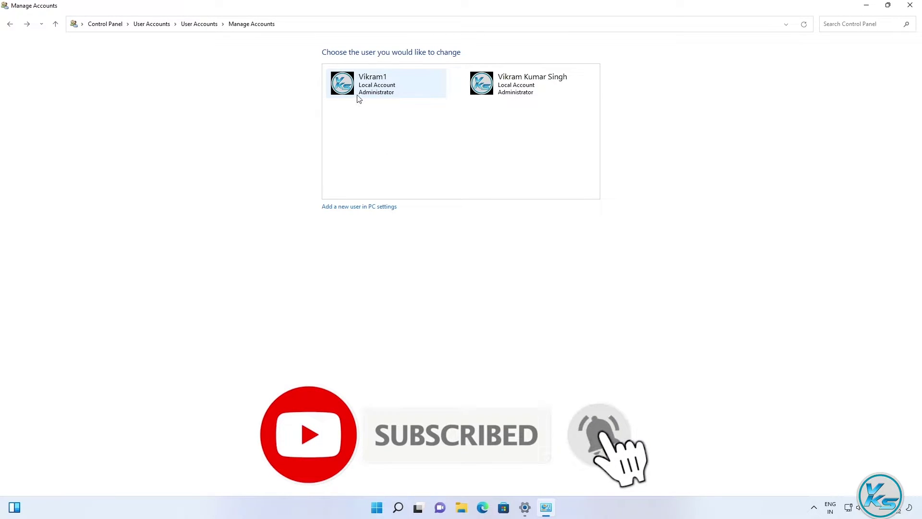
- Try to delete the signed-in administrator account ending in 1 along with its files
click(376, 88)
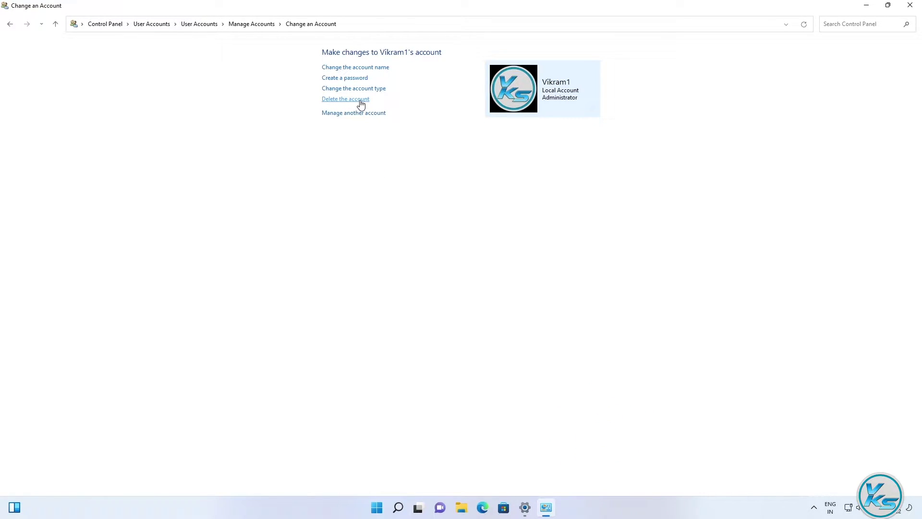
click(13, 25)
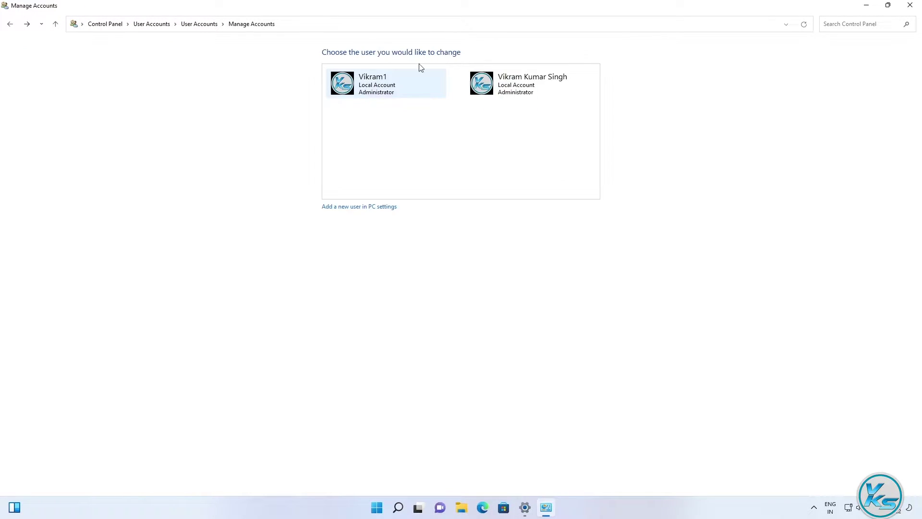
click(368, 88)
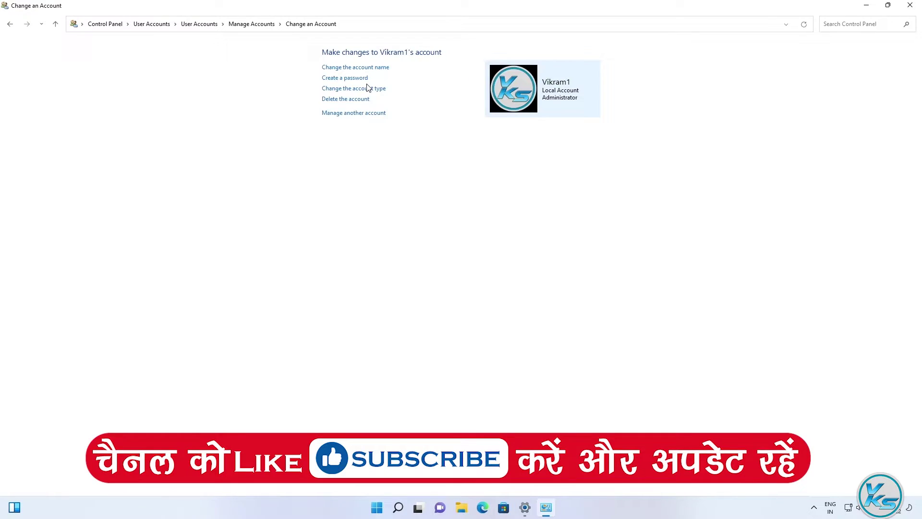
click(340, 99)
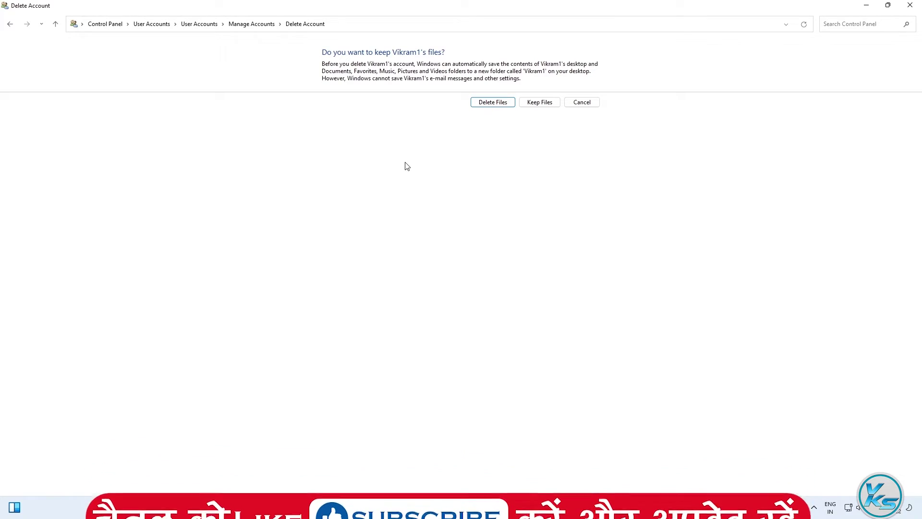
click(497, 107)
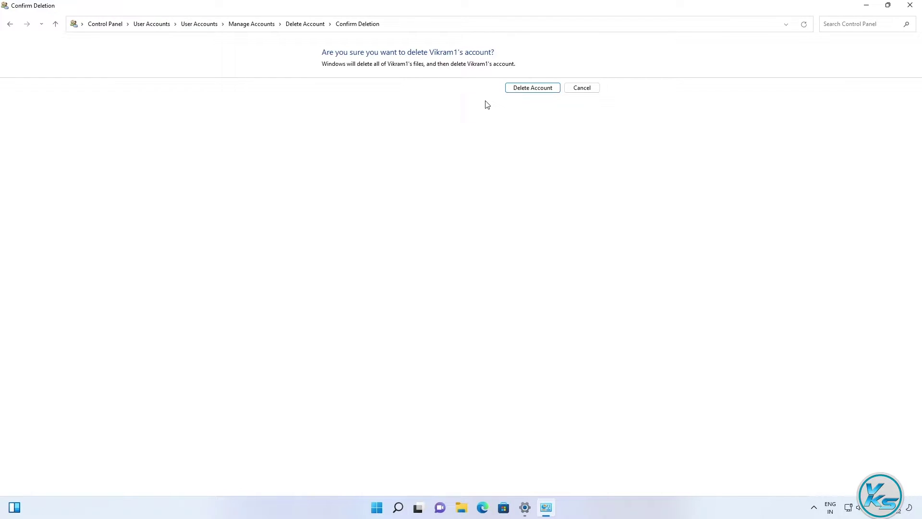
click(539, 90)
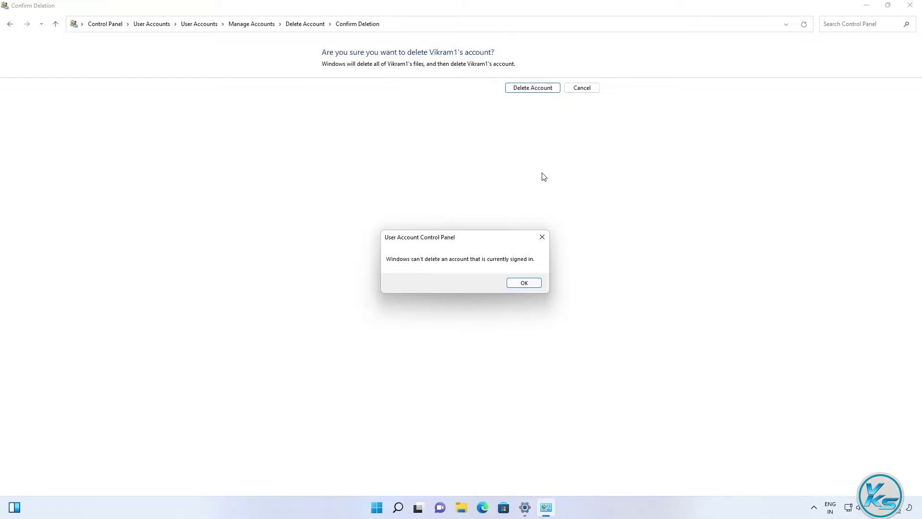
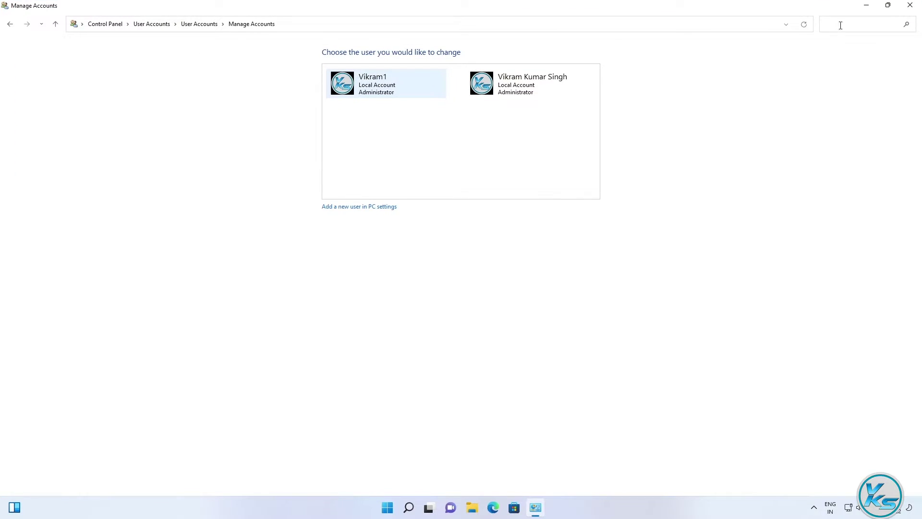
- Close the Manage Accounts window, lock the computer and sign in to the account ending in 5
click(910, 4)
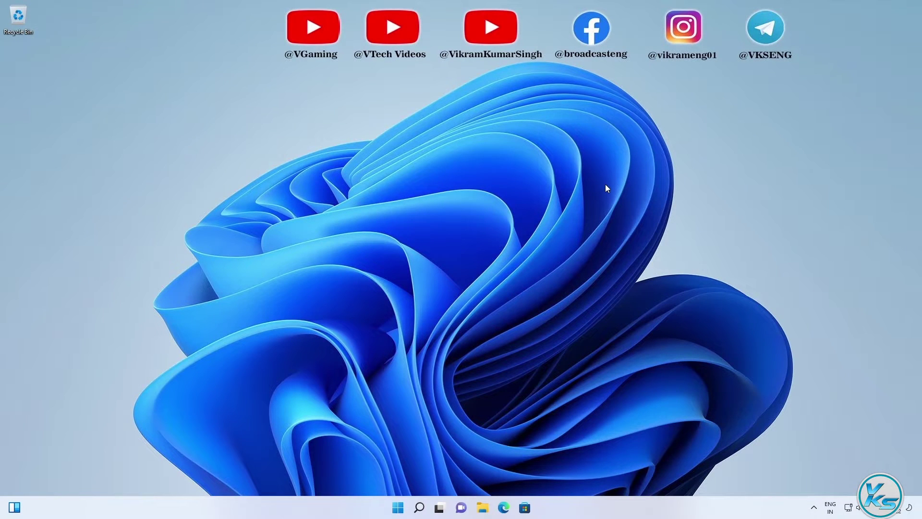
key(super+l)
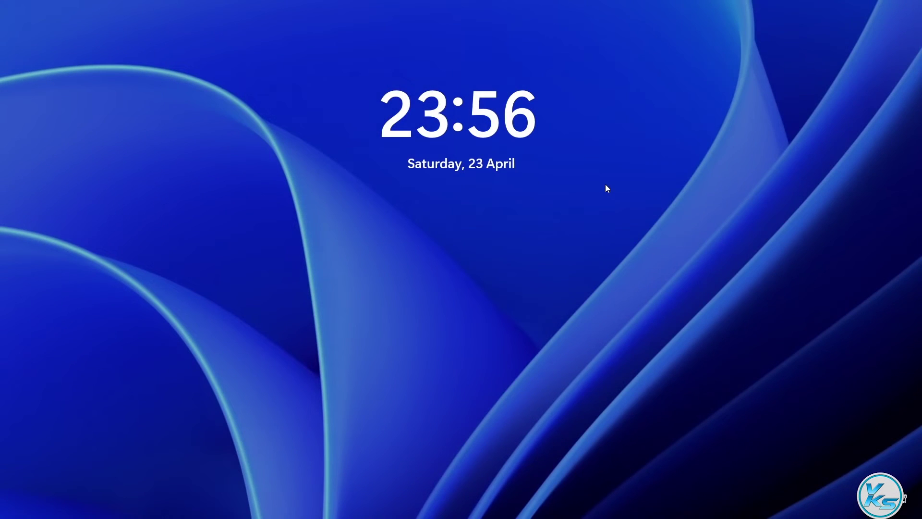
click(571, 186)
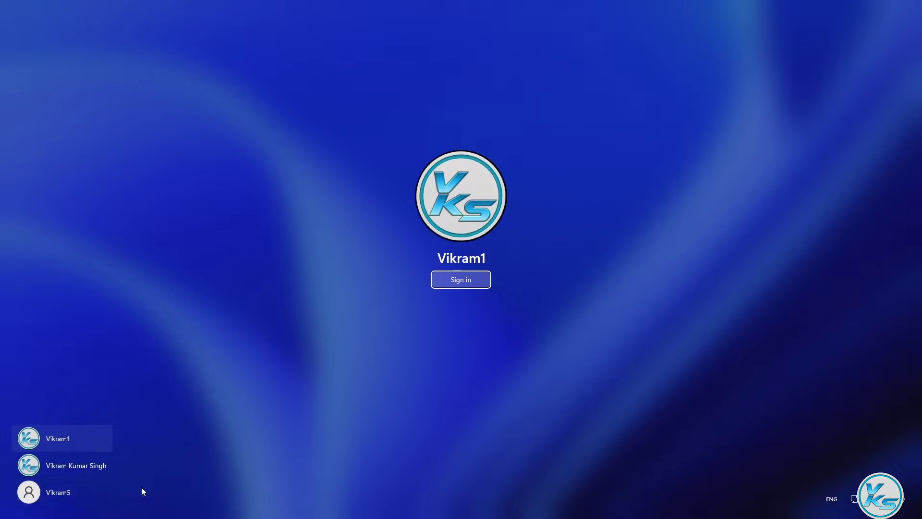
click(61, 494)
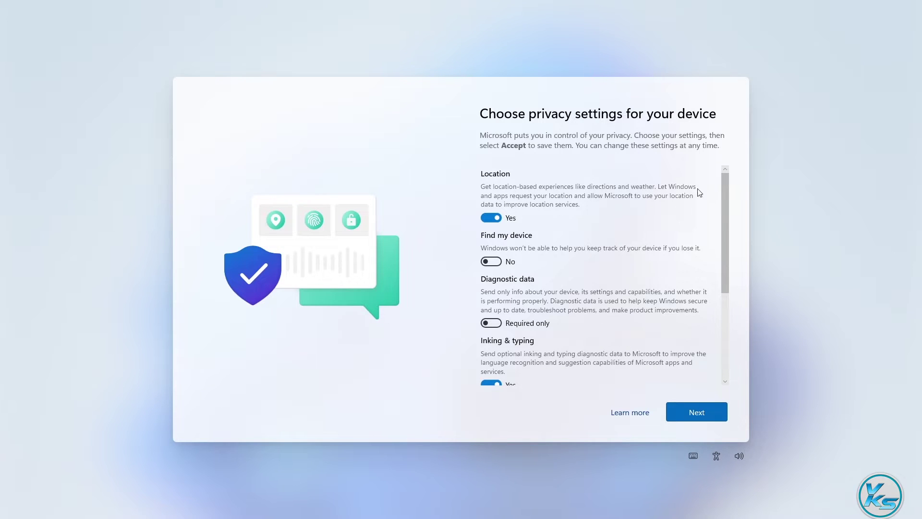
- Accept the default device privacy settings for the newly signed-in account
scroll(669, 296, down, 2)
click(699, 408)
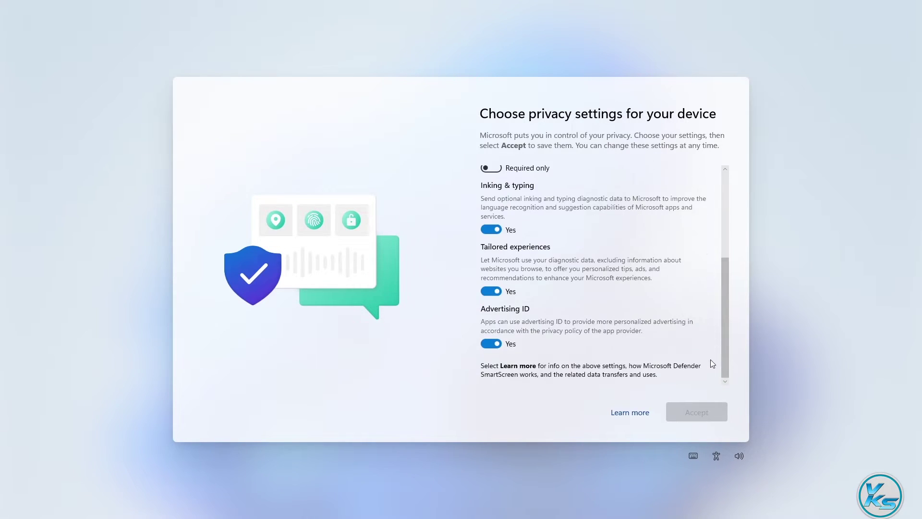
click(700, 410)
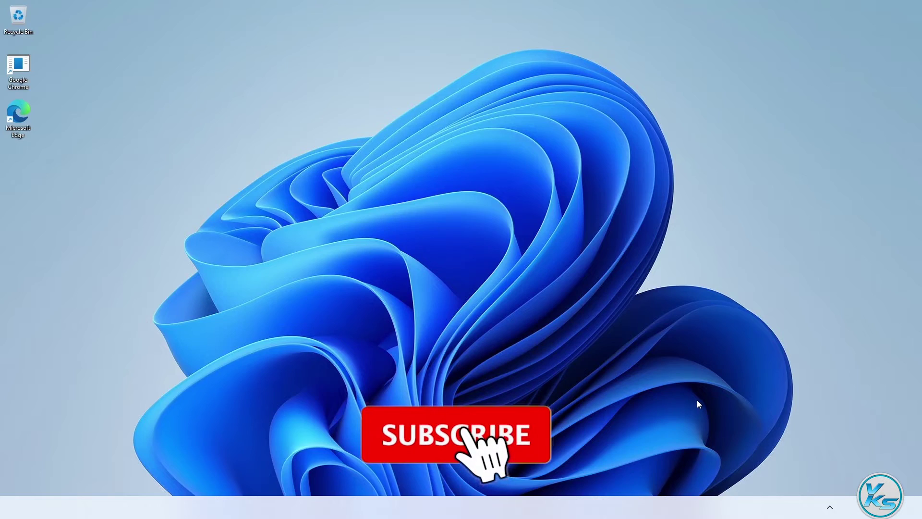
key(super)
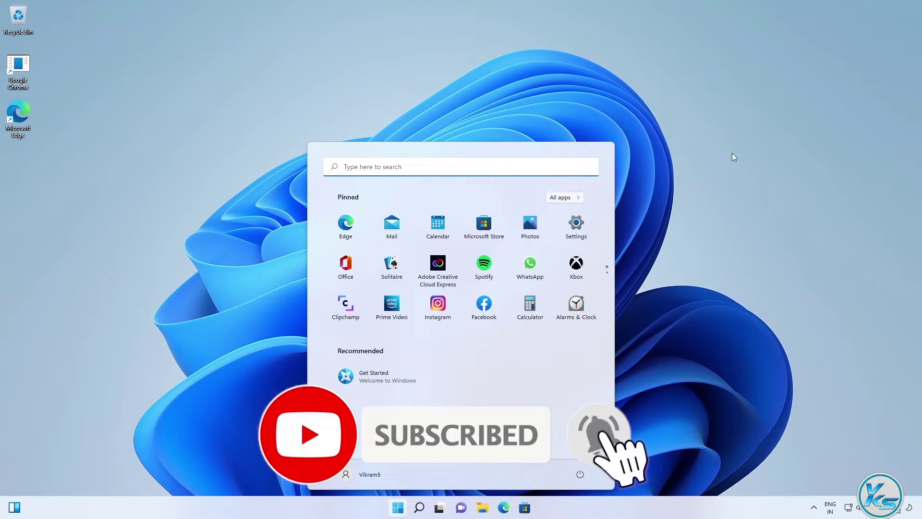
click(733, 153)
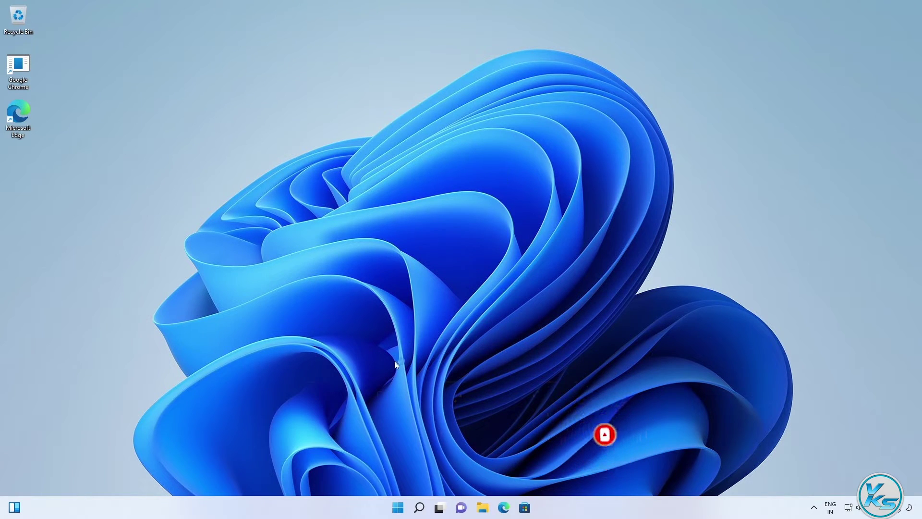
- Open Control Panel in a maximized window and go to the user accounts list for managing another account
click(418, 511)
text(c)
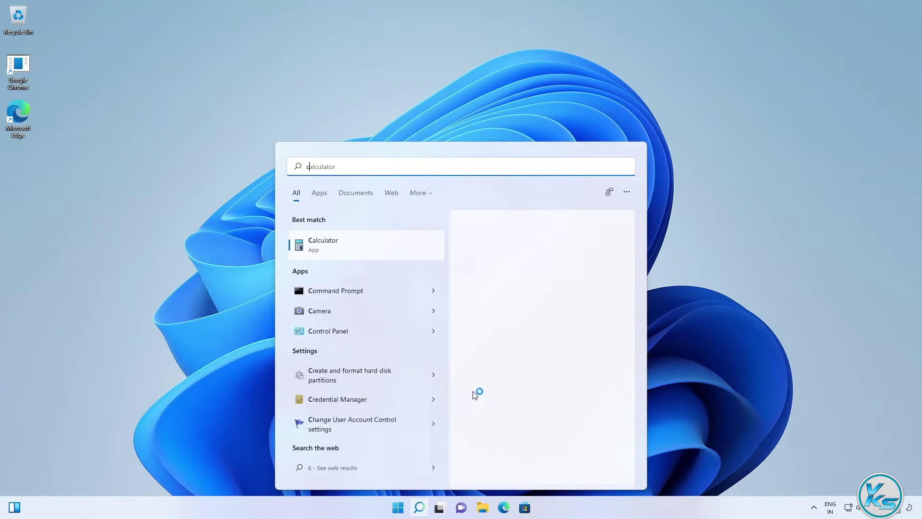
text(otntrol)
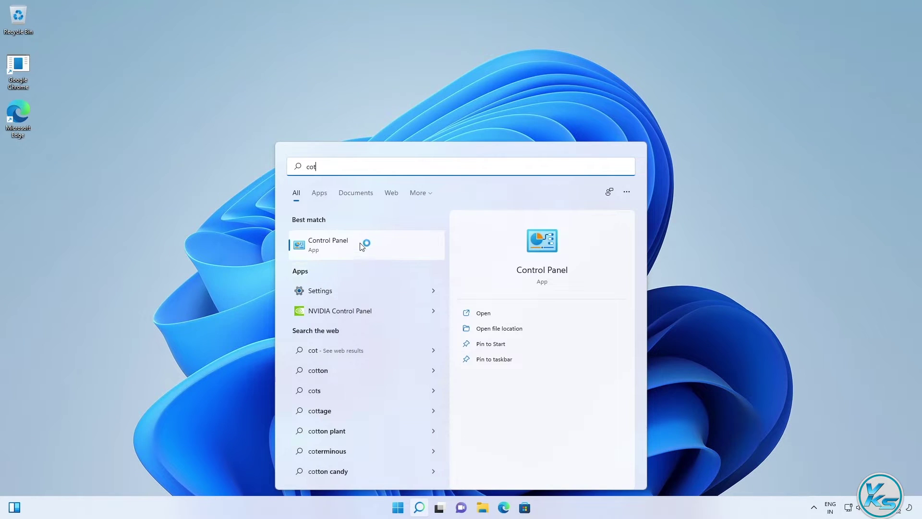
click(362, 243)
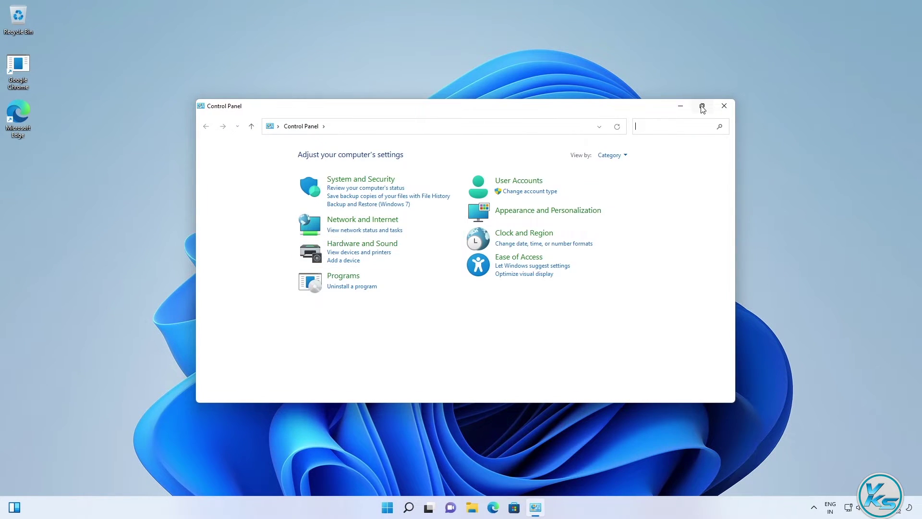
click(702, 106)
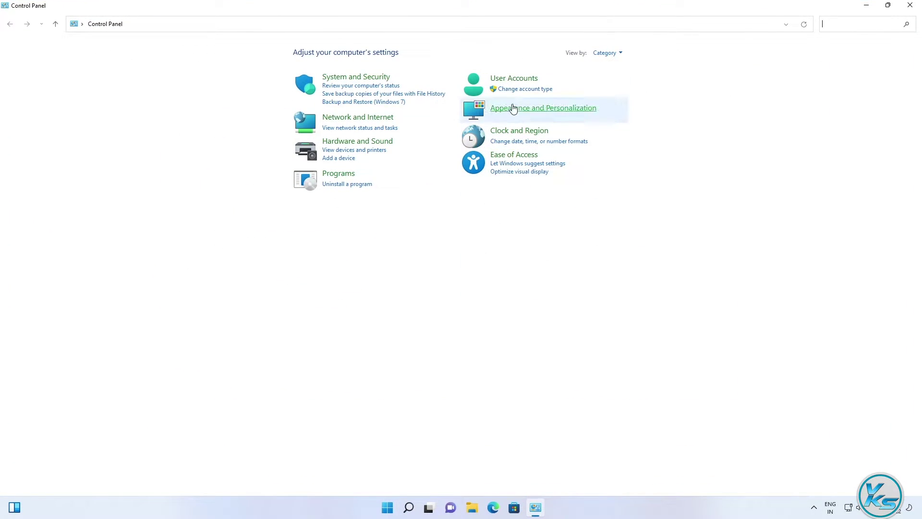
click(519, 80)
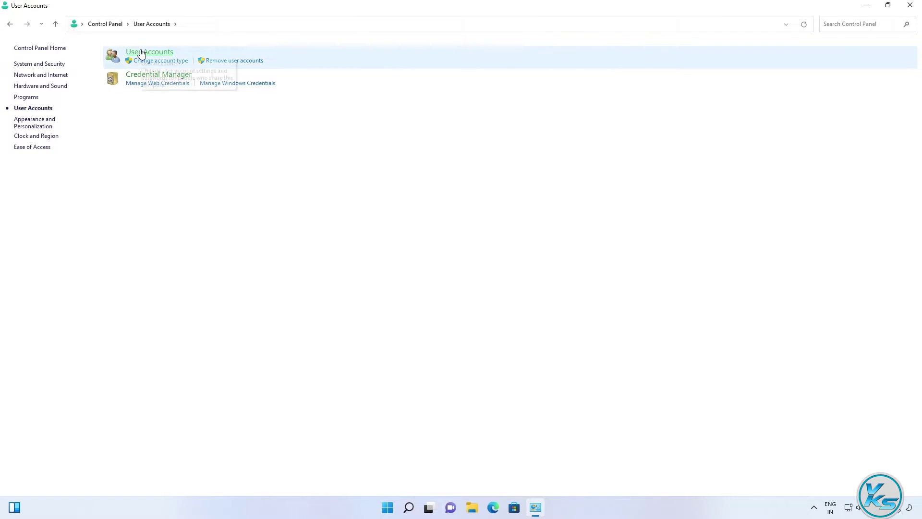
click(157, 54)
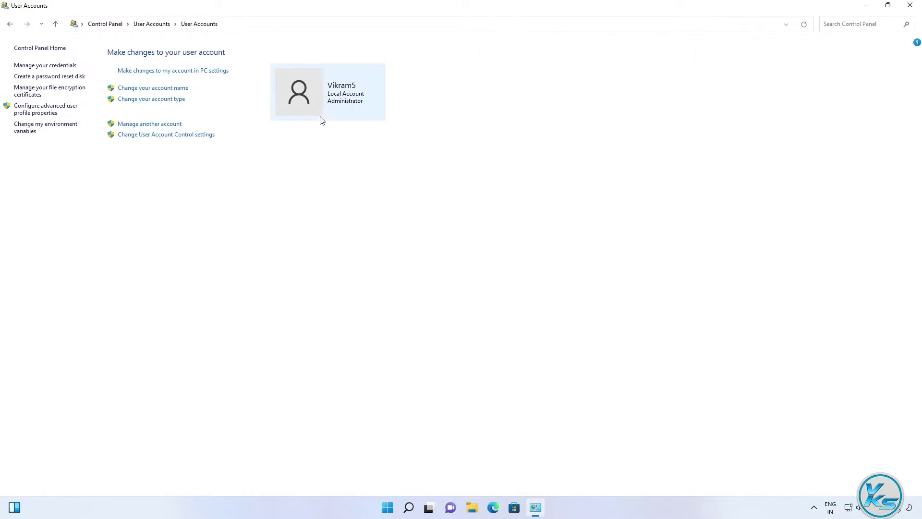
click(138, 126)
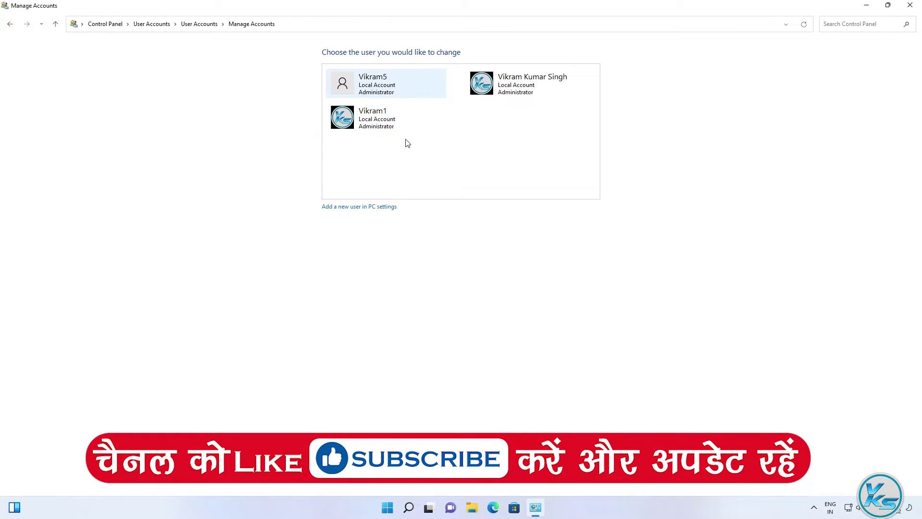
- Delete the local account ending in 1 with its files, continuing although it is signed in, and close the accounts window
click(379, 129)
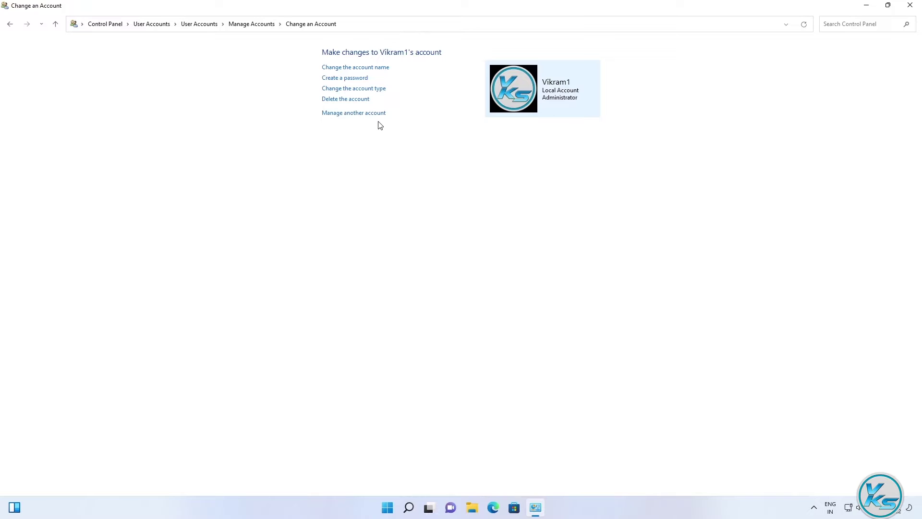
click(336, 100)
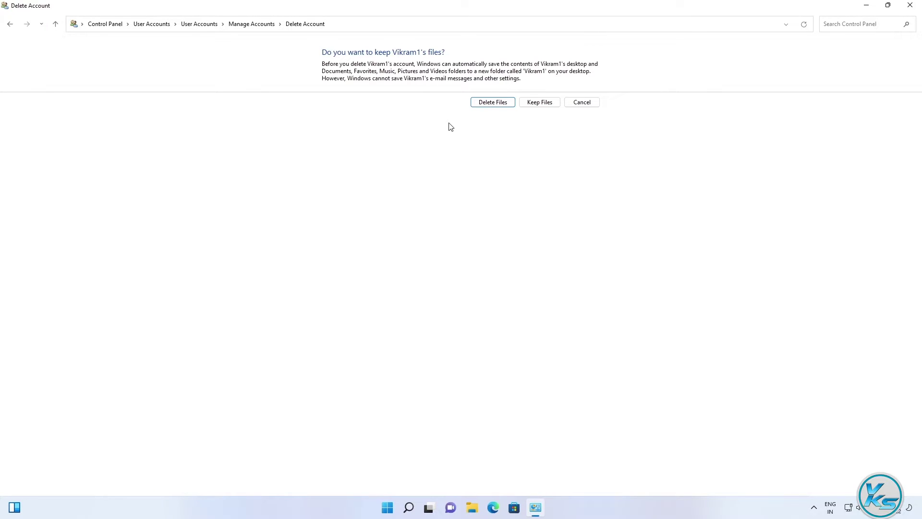
click(494, 105)
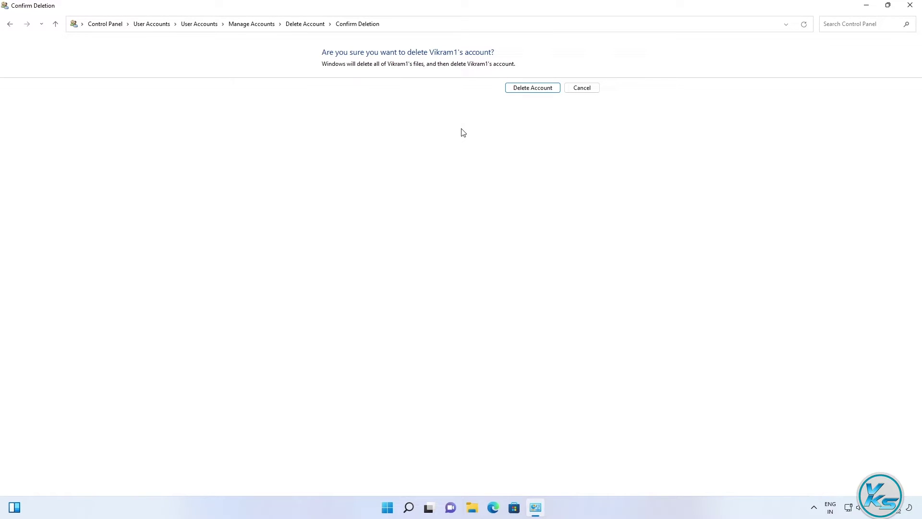
click(530, 91)
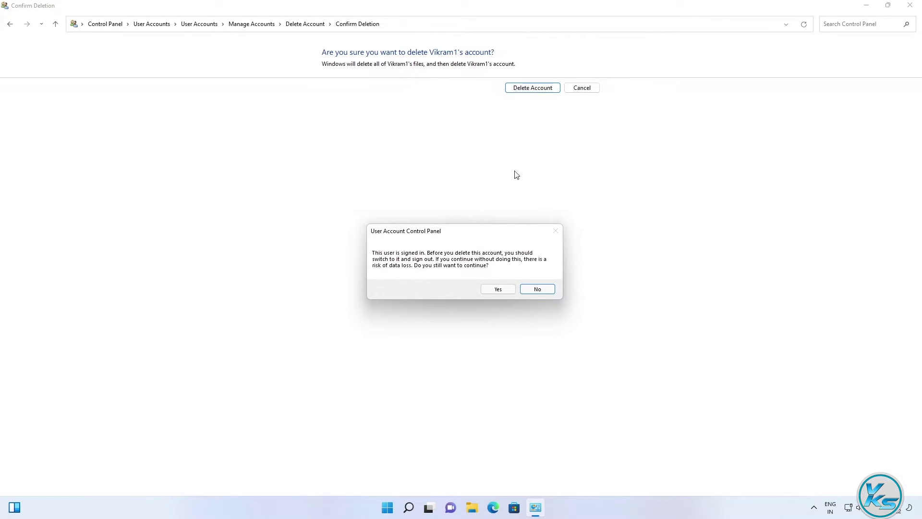
drag(461, 236, 461, 181)
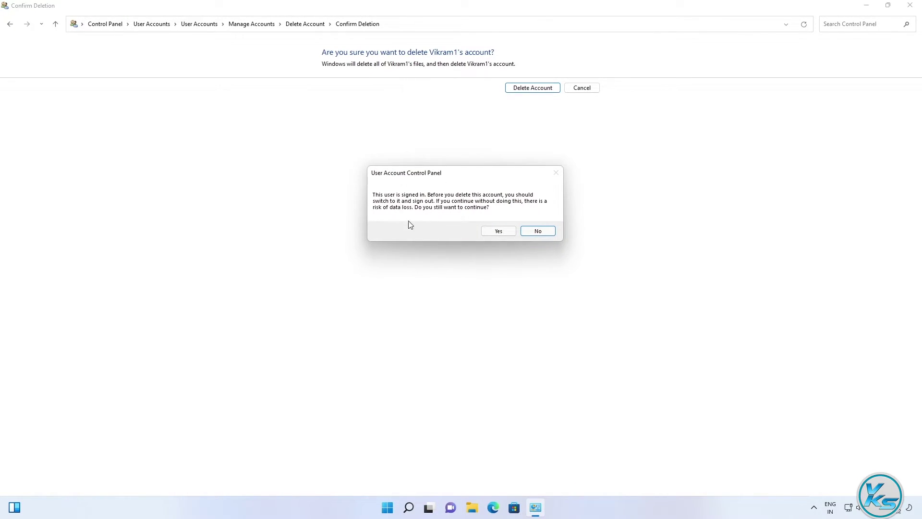
click(498, 231)
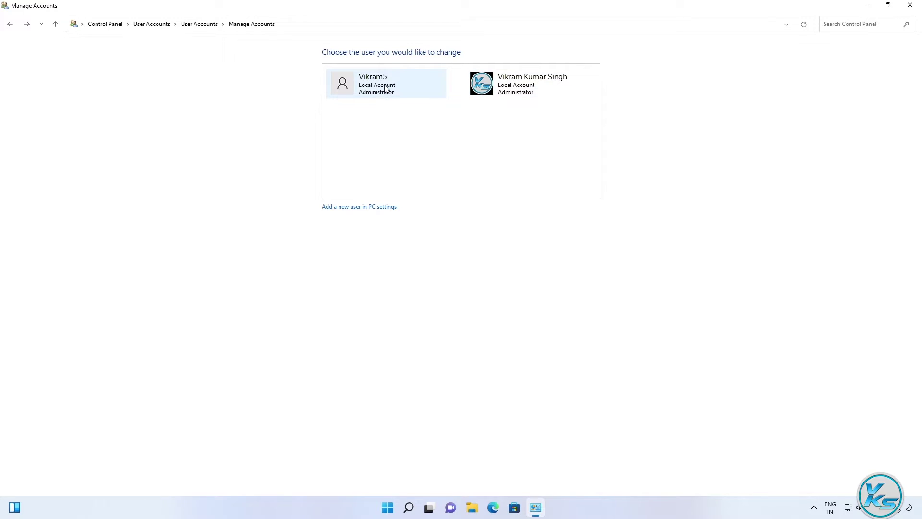
click(910, 6)
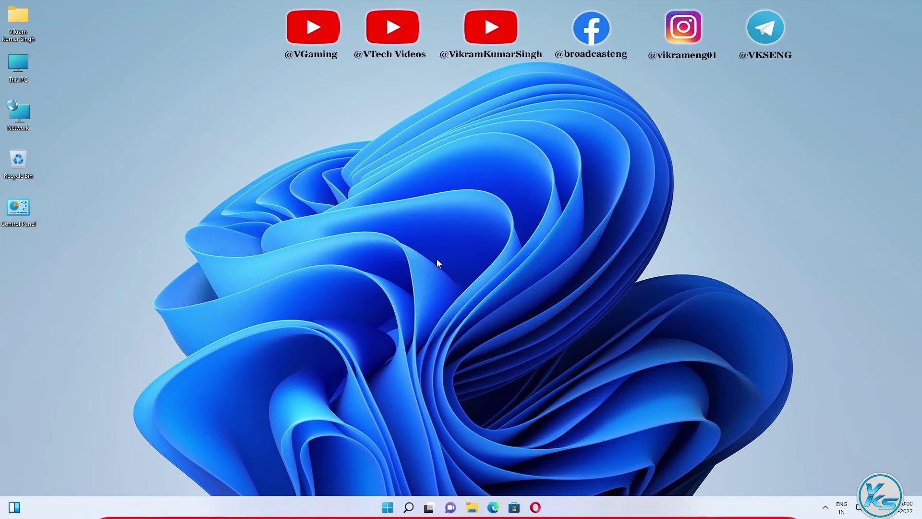
- From the main administrator's desktop, open Control Panel maximized and display the accounts available under Manage Accounts
double_click(14, 213)
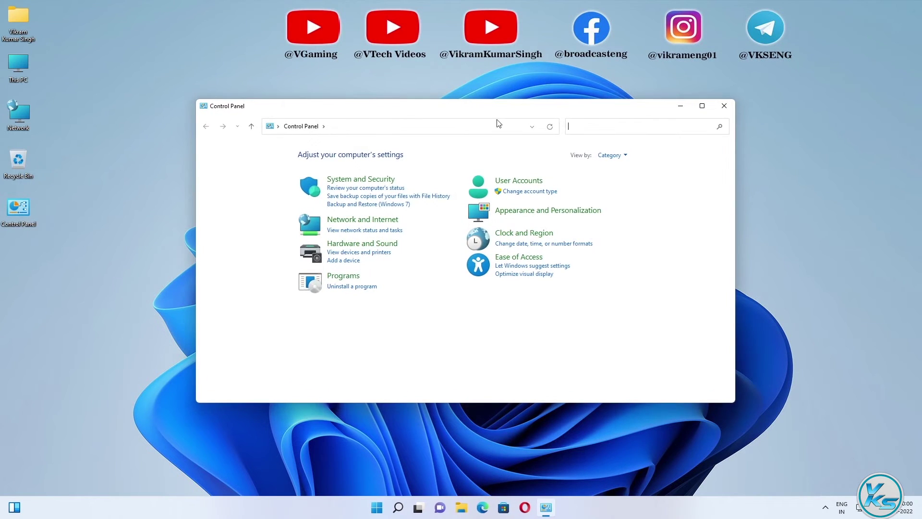
click(501, 185)
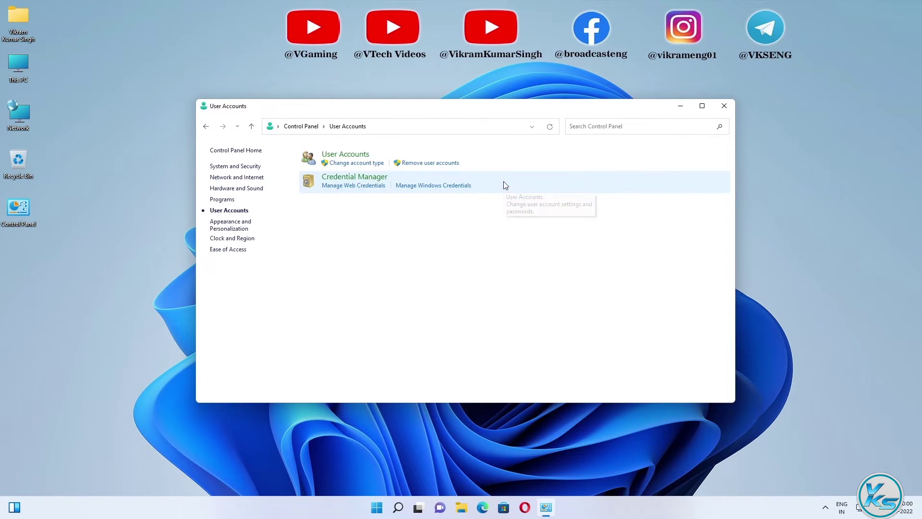
click(343, 155)
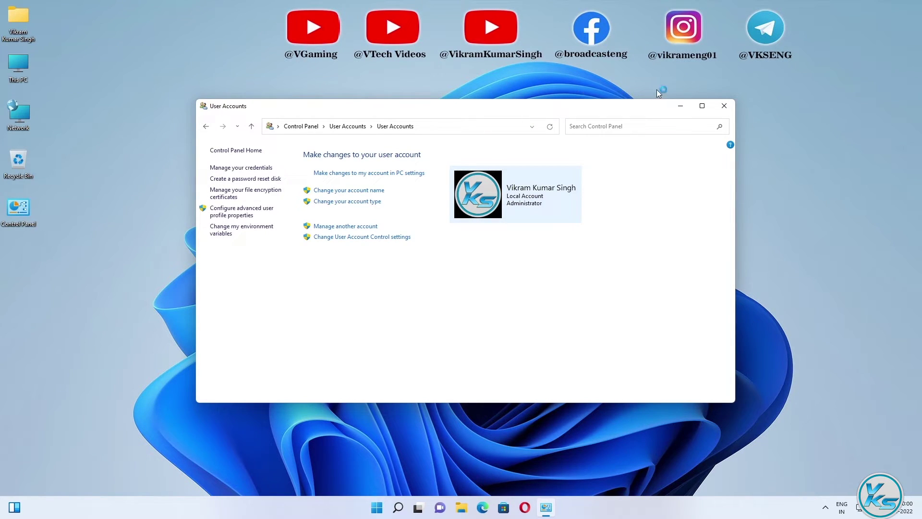
click(702, 106)
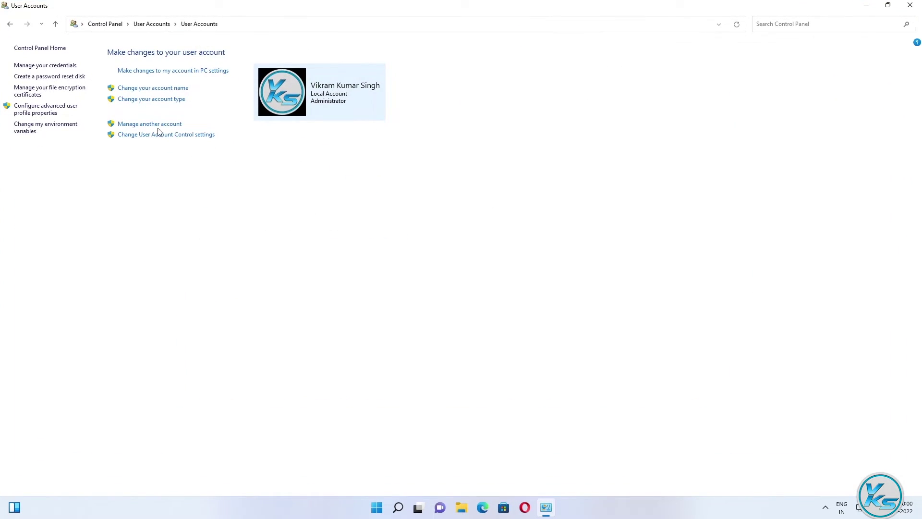
click(150, 125)
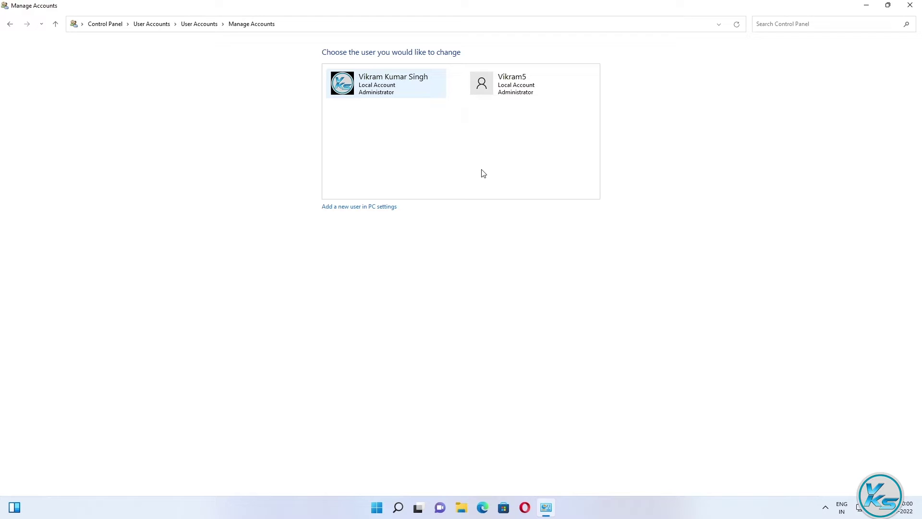
- Run Command Prompt as administrator, allow it to make changes, and place its window below the listed accounts
click(398, 508)
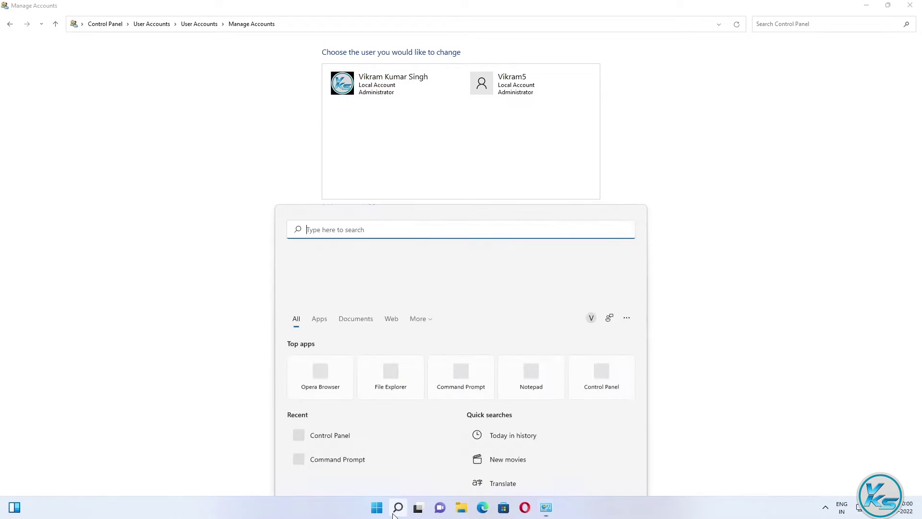
text(cmd)
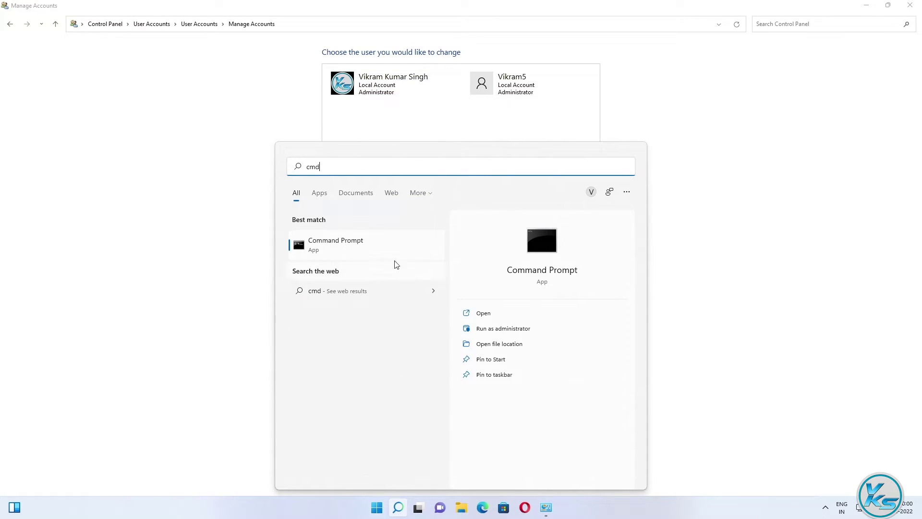
right_click(334, 246)
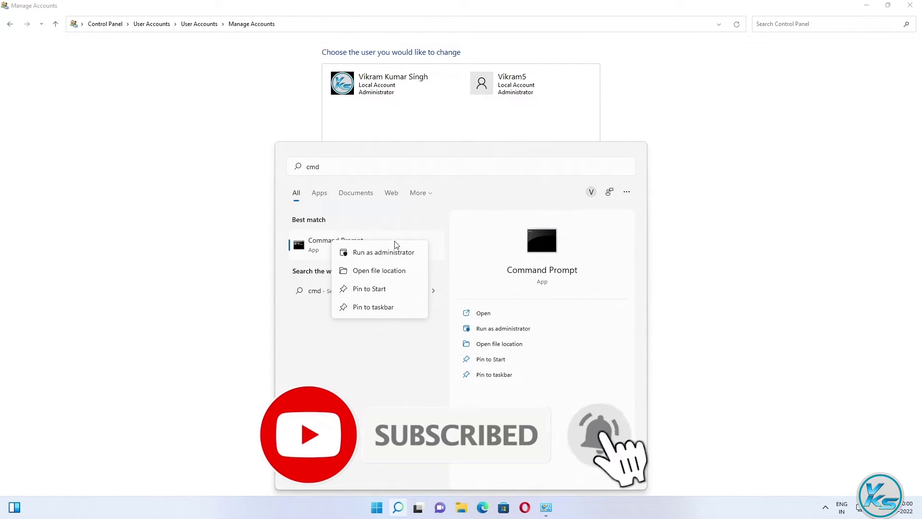
click(376, 259)
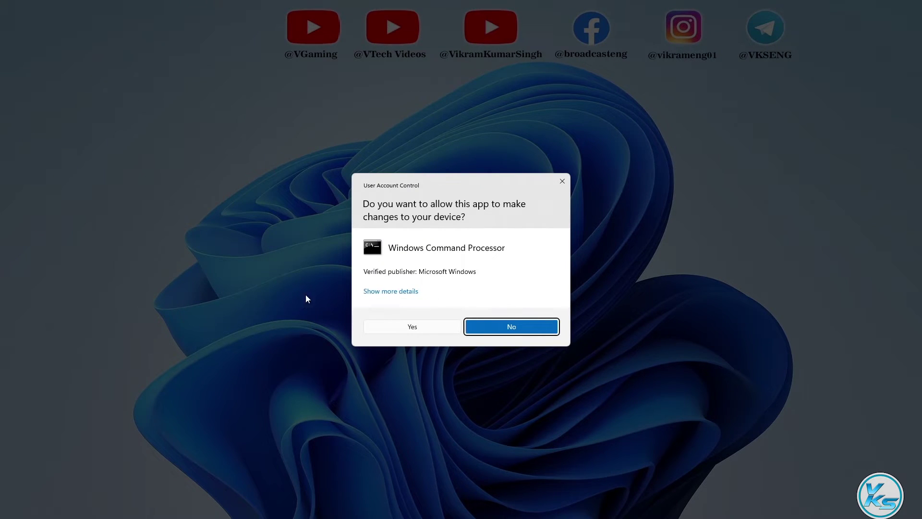
click(412, 328)
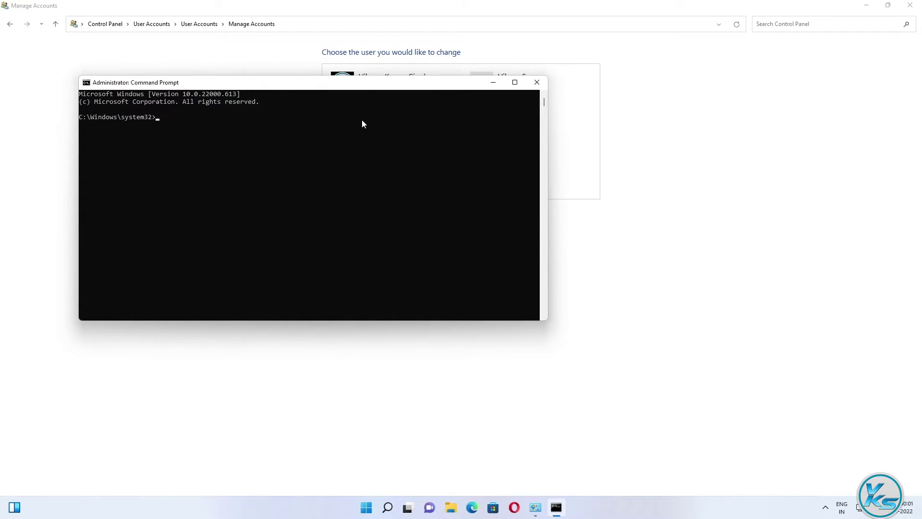
drag(379, 88, 543, 148)
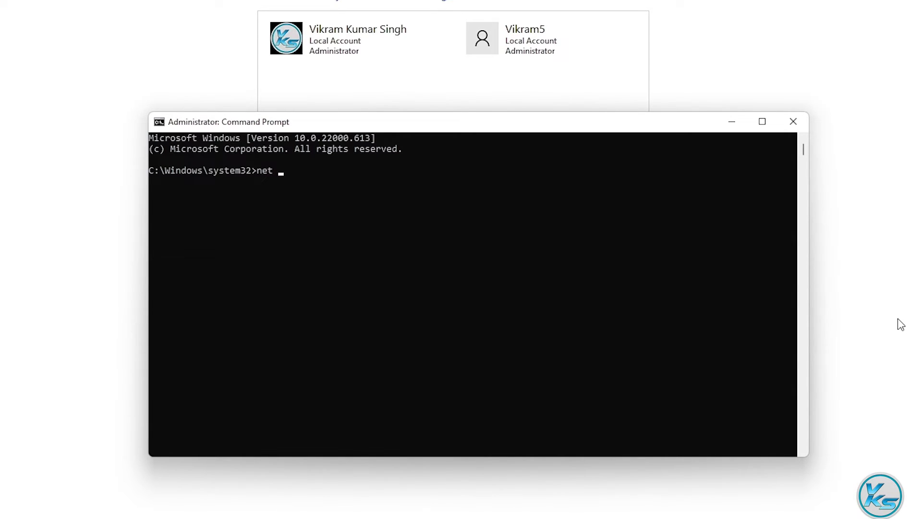
- Delete the local account ending in 5 by running the net user command with its account name and the /delete option
text(user)
text(Vikram5)
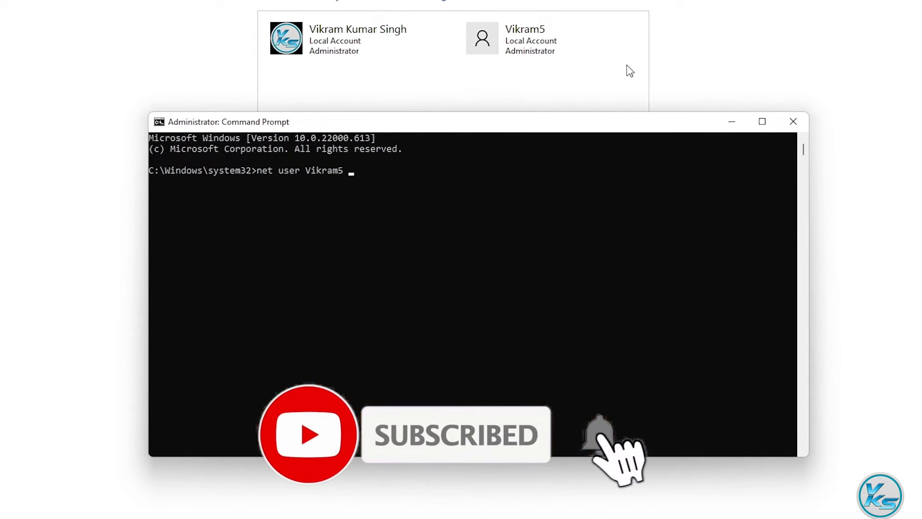
text(/)
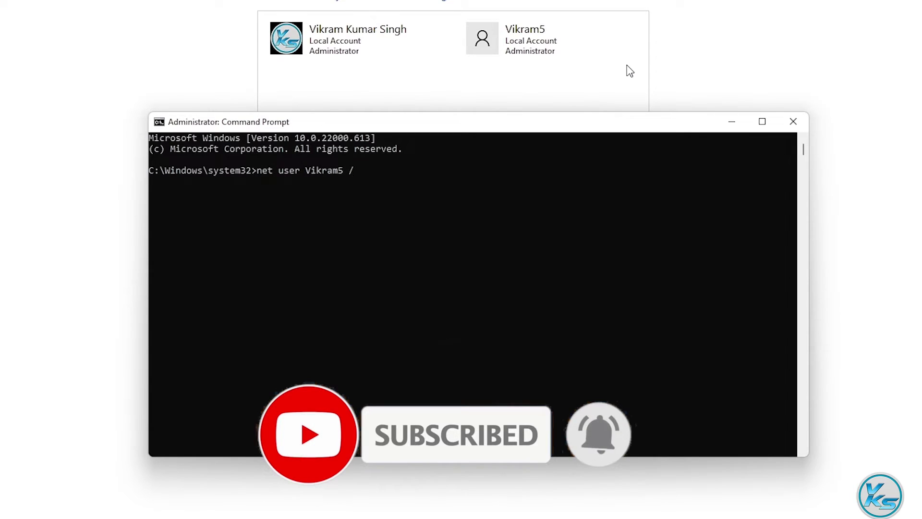
text(delete)
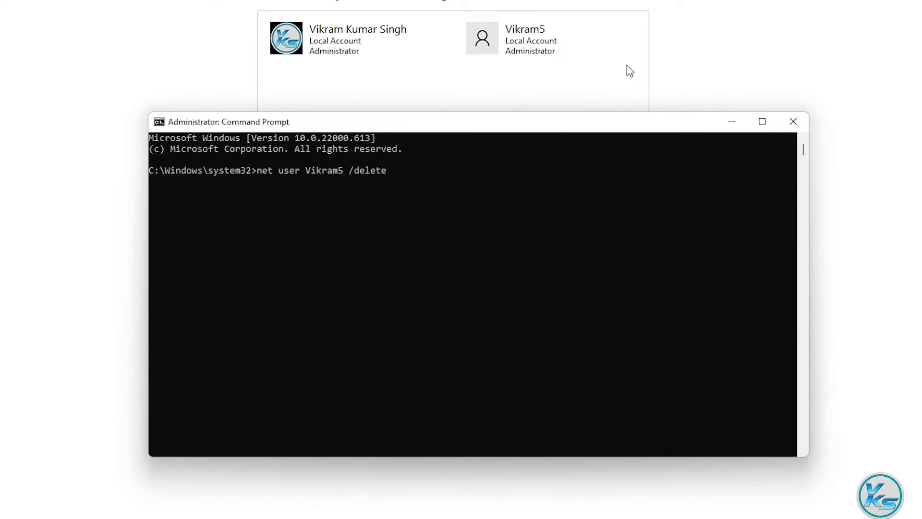
key(Return)
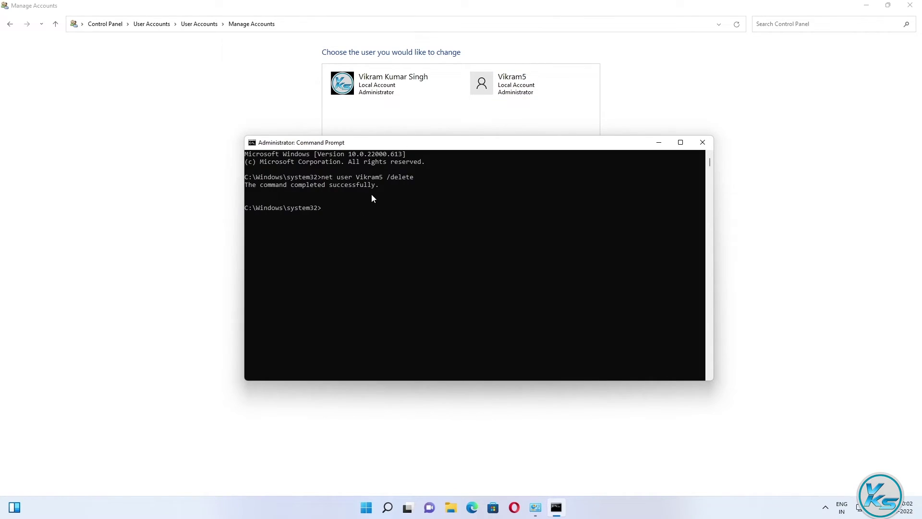
- Close Command Prompt and the Manage Accounts window, and restart the computer even though another user is signed in
click(702, 142)
click(910, 5)
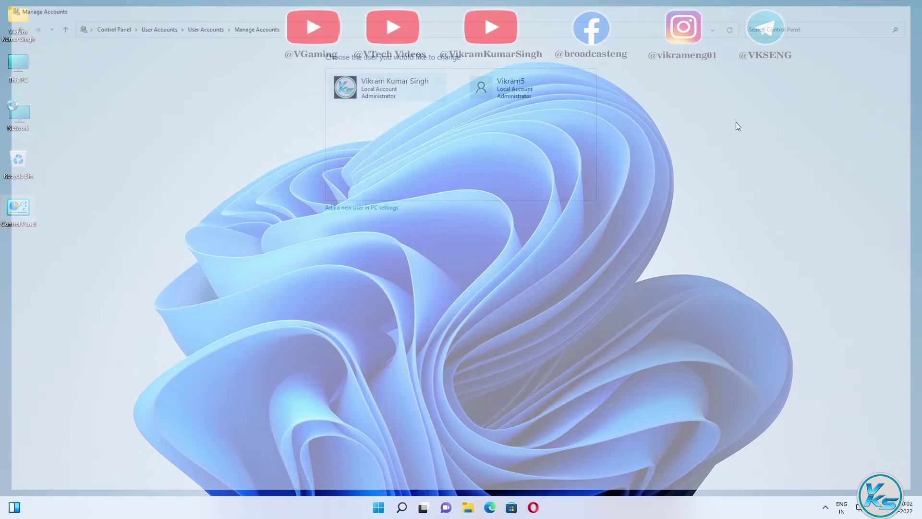
right_click(380, 509)
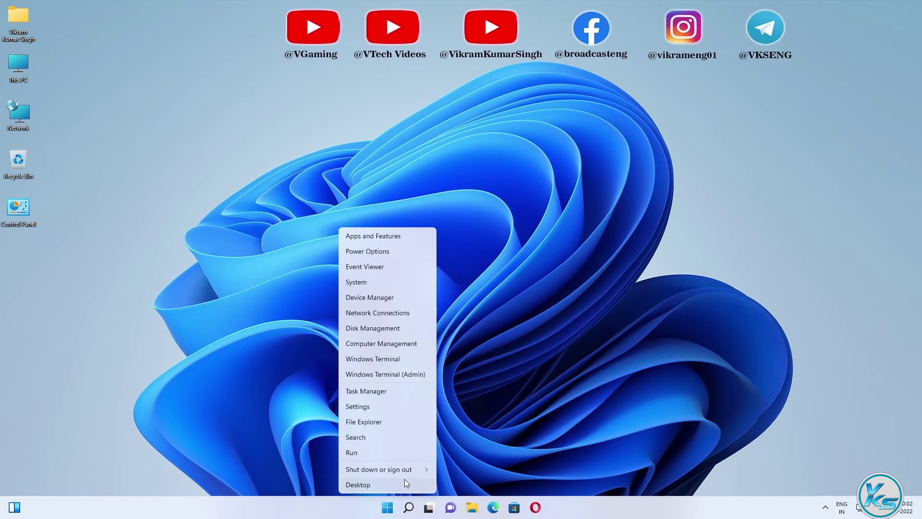
mouse_move(411, 468)
click(450, 485)
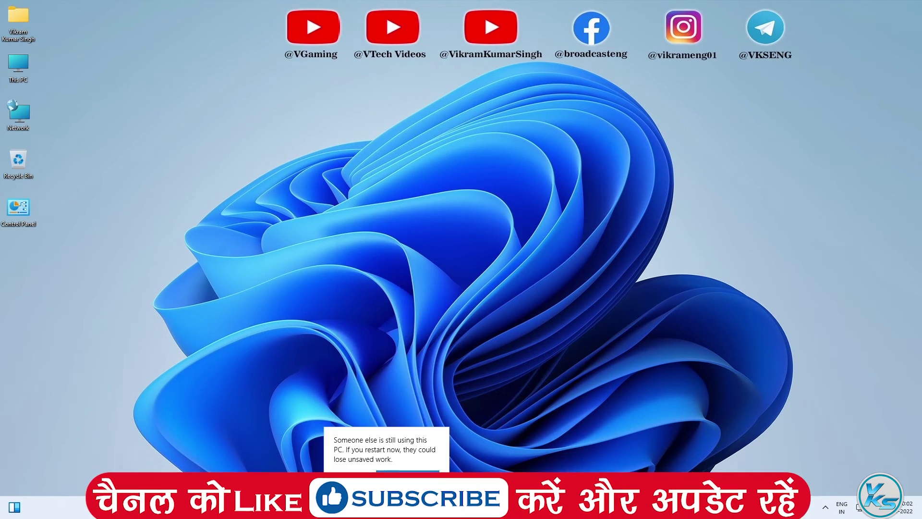
click(425, 486)
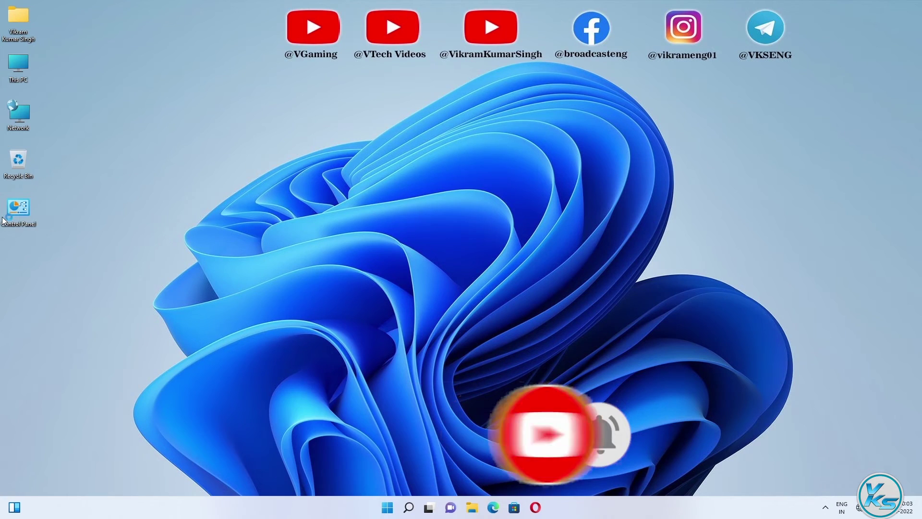
- Open Control Panel, check which user accounts remain under Manage Accounts, and close the window
double_click(19, 212)
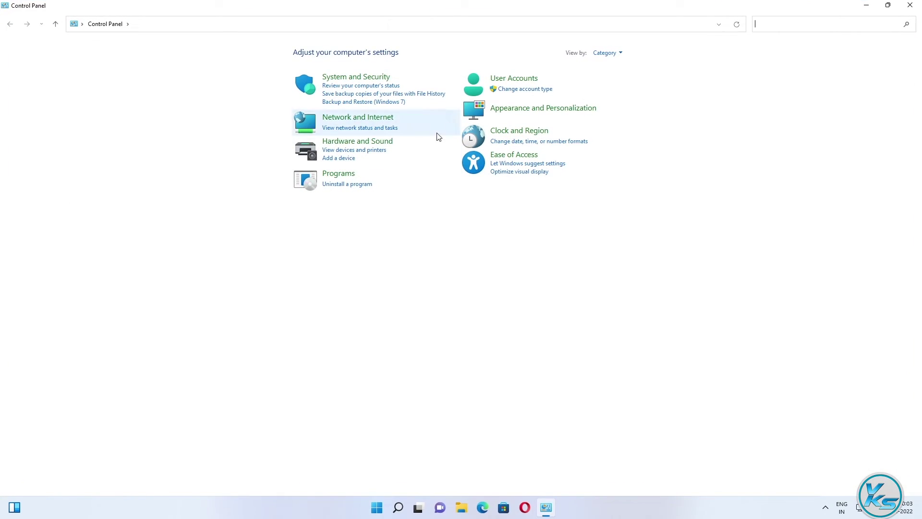
click(531, 83)
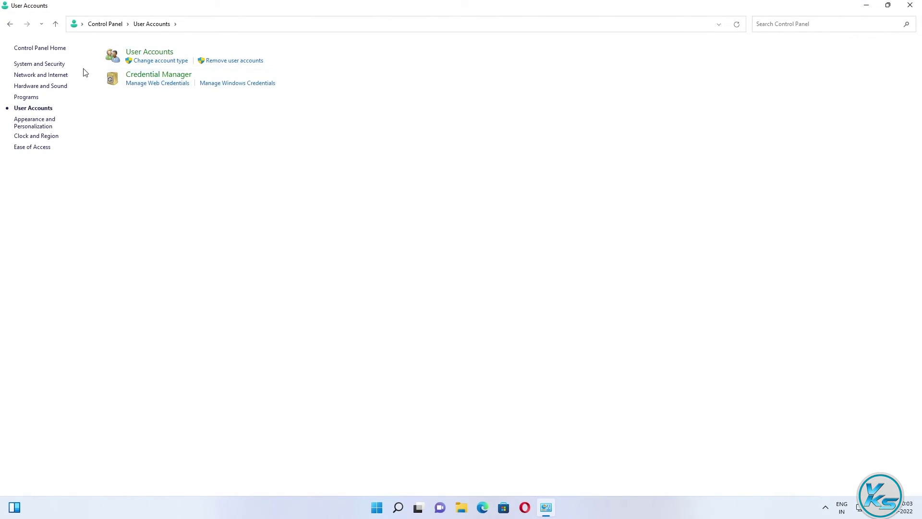
click(153, 52)
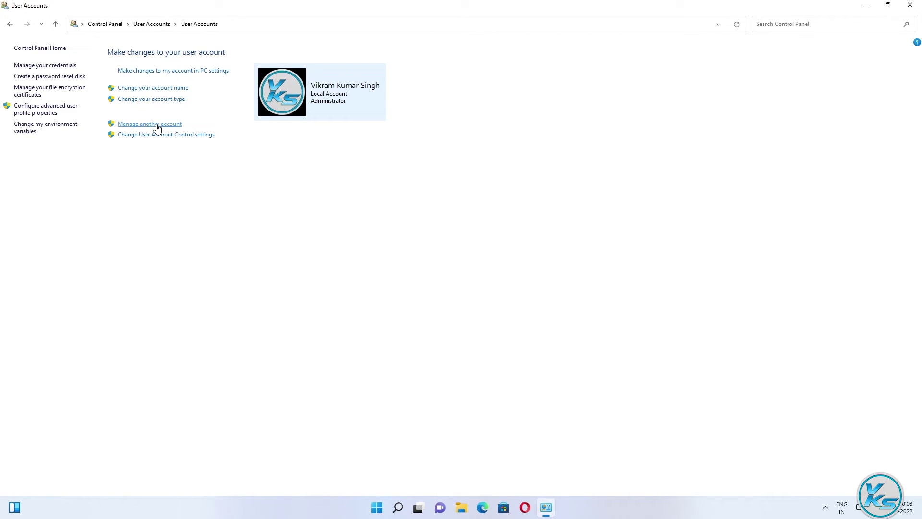
click(157, 127)
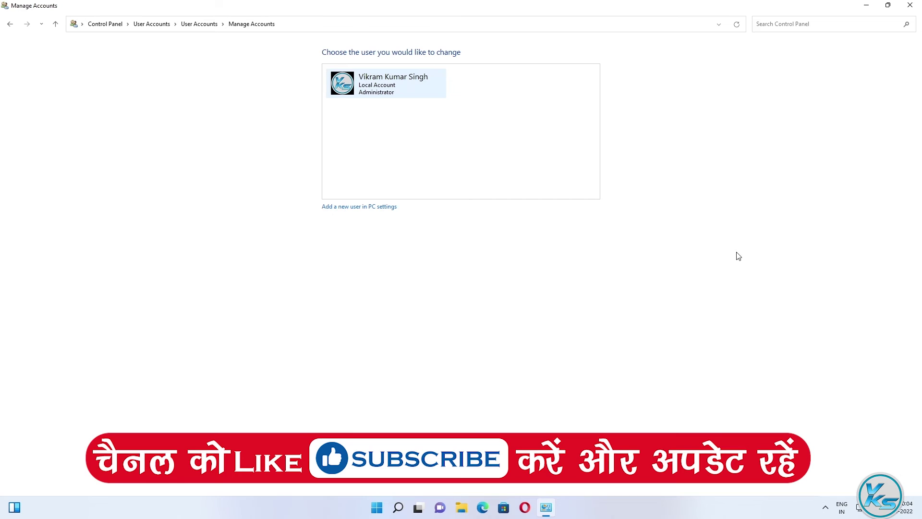
click(910, 6)
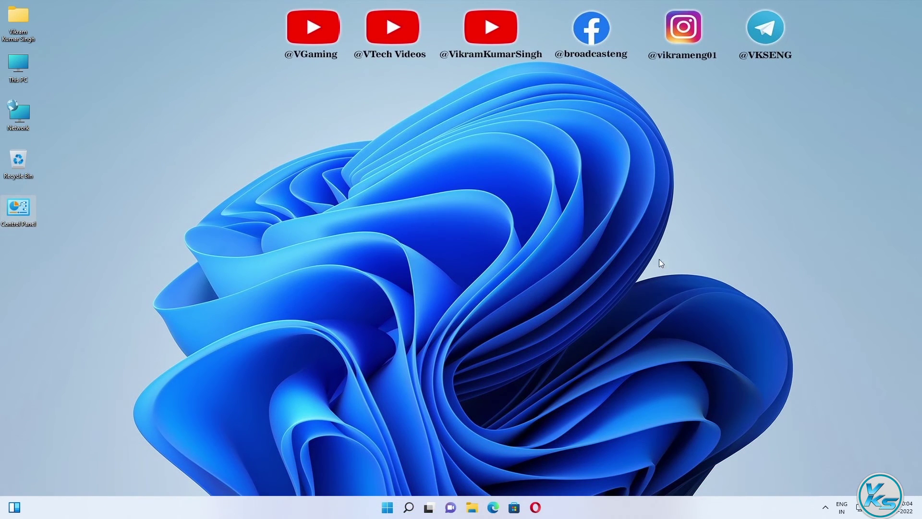
- Search Windows for cmd, run Command Prompt as administrator, and allow it to make changes to the device
click(412, 499)
text(c)
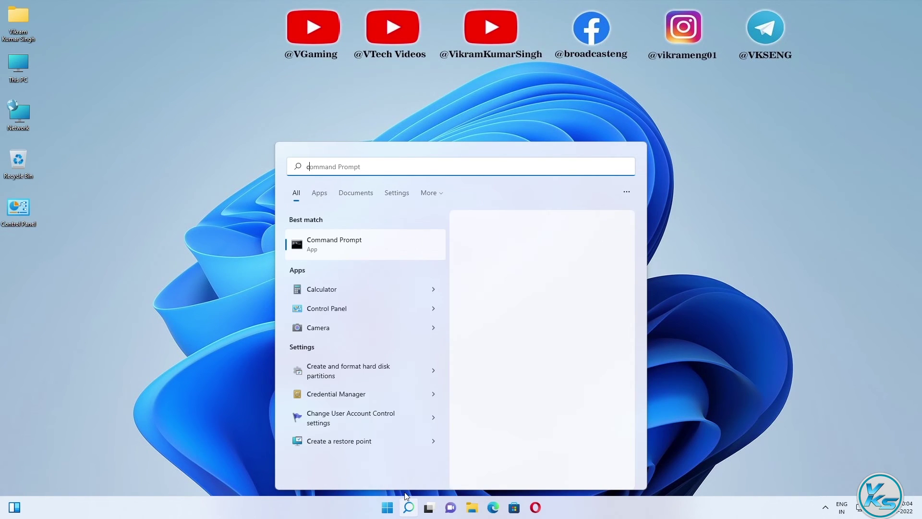
text(md)
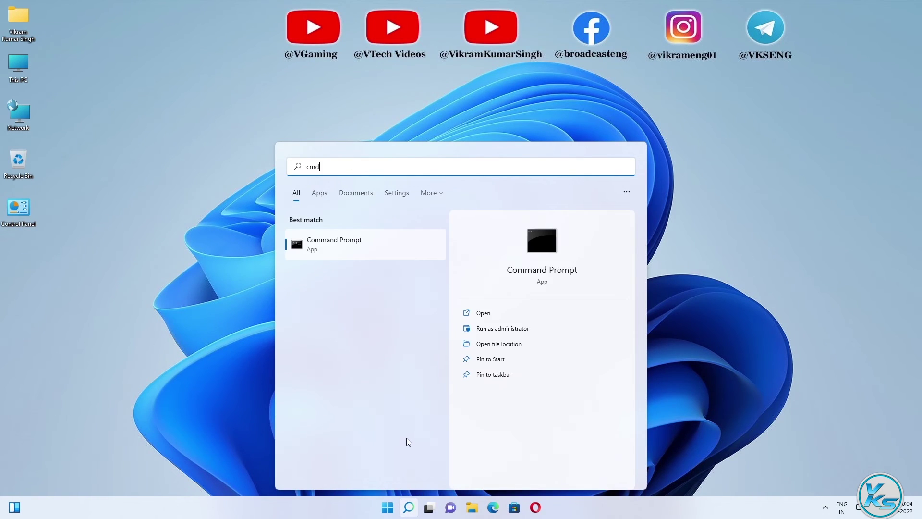
right_click(338, 244)
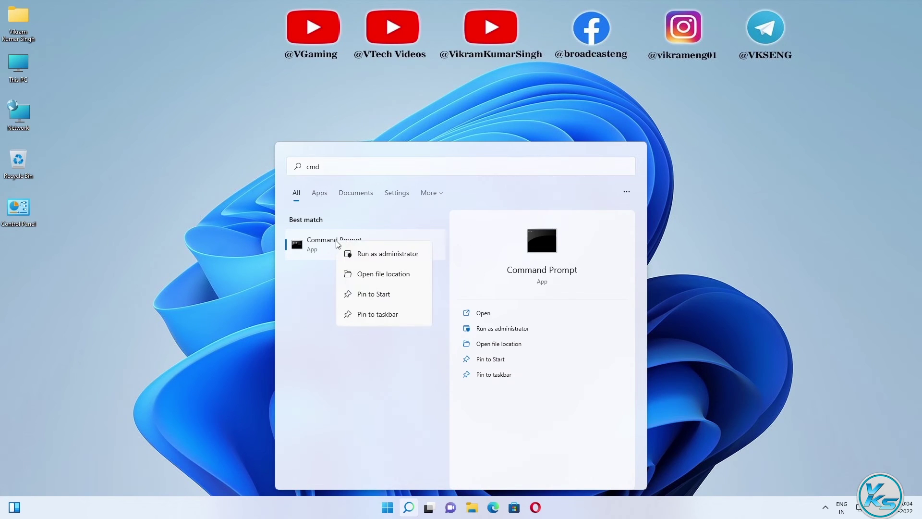
click(381, 259)
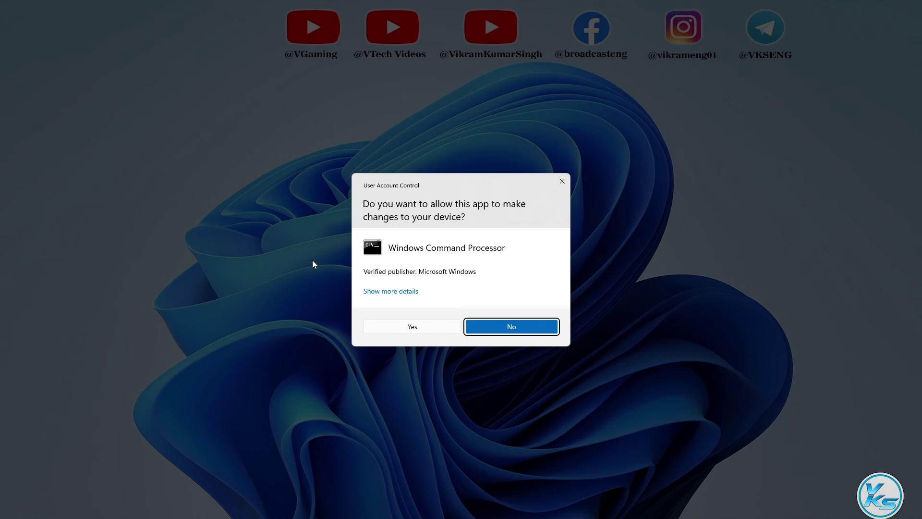
click(377, 328)
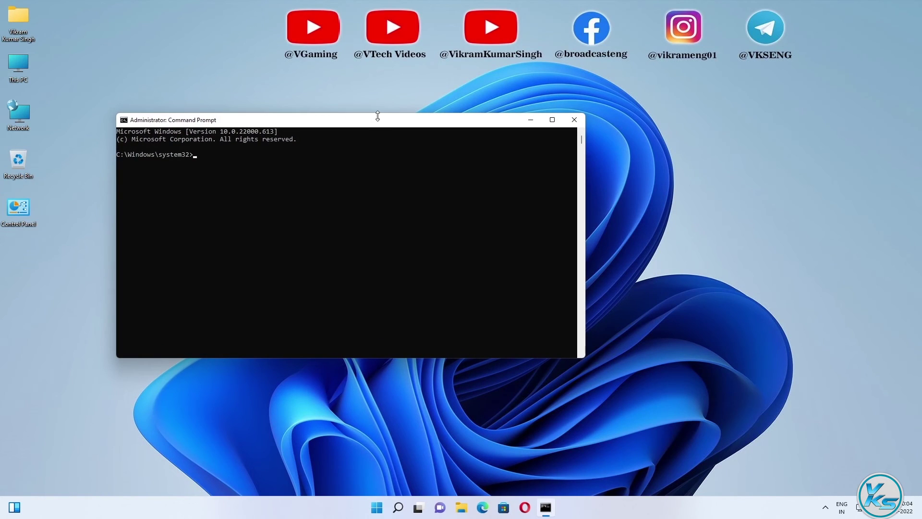
- Reposition the Command Prompt window and disable the built-in administrator account by running net user administrator /active:no
drag(376, 123, 493, 109)
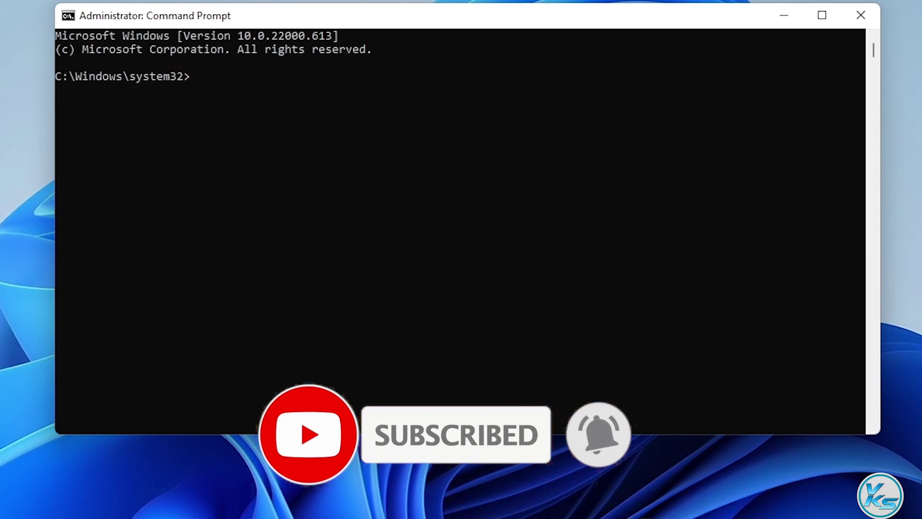
text(net user administrator /active:no)
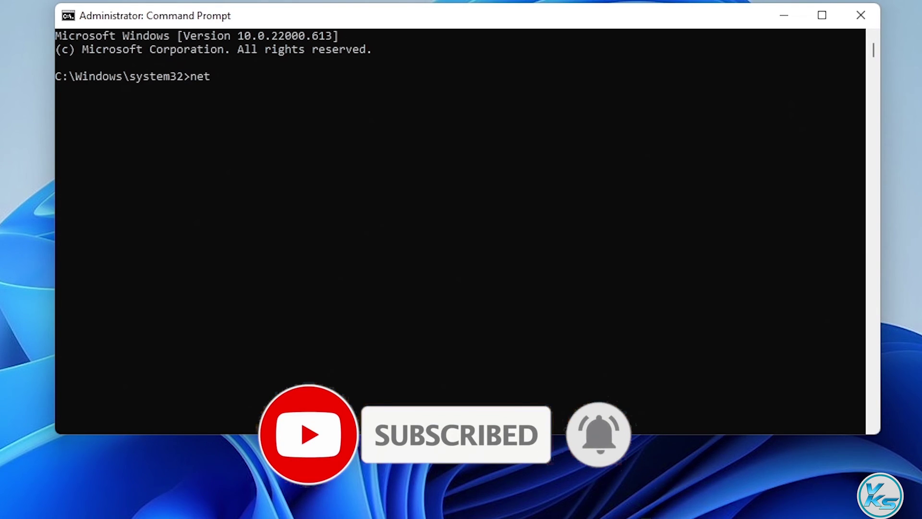
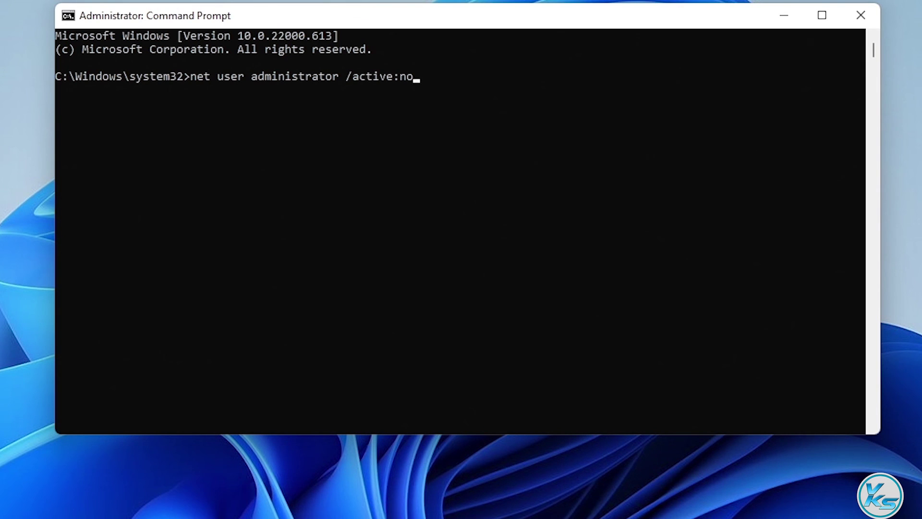
key(Return)
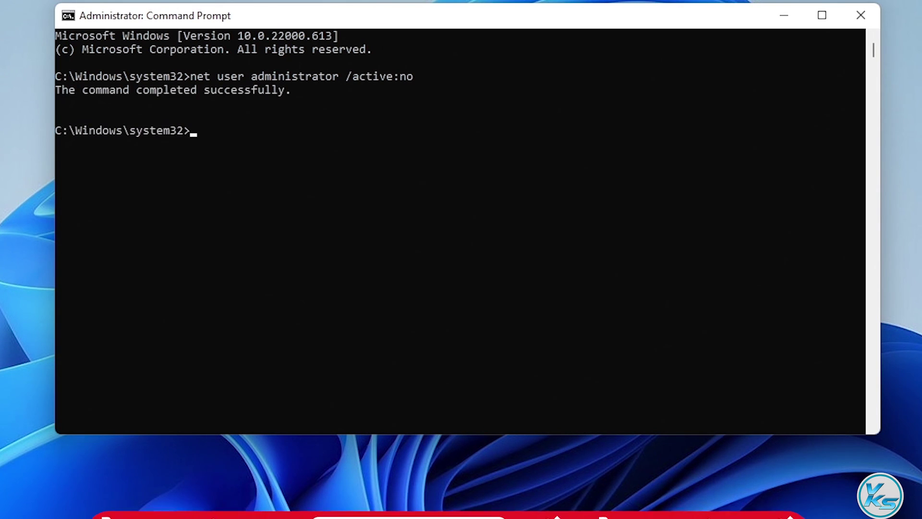